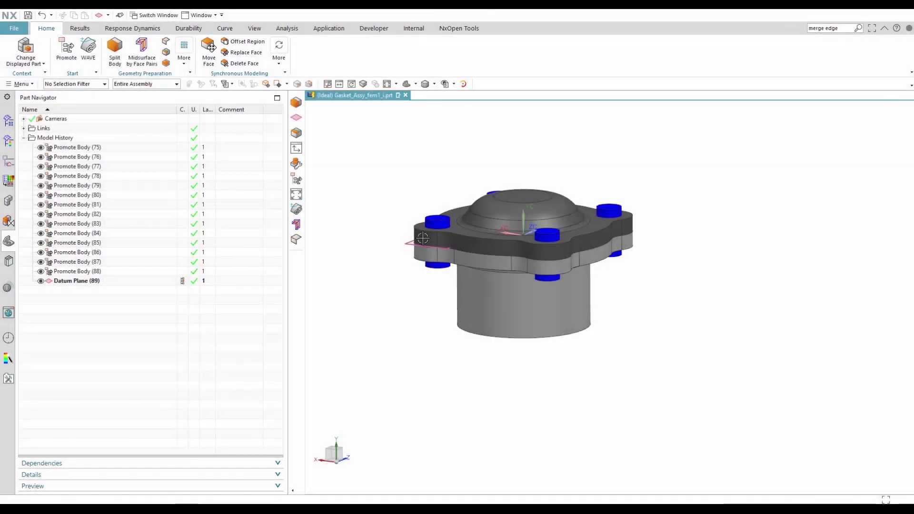
Step: Hide the upper flange and the lower body
click(423, 238)
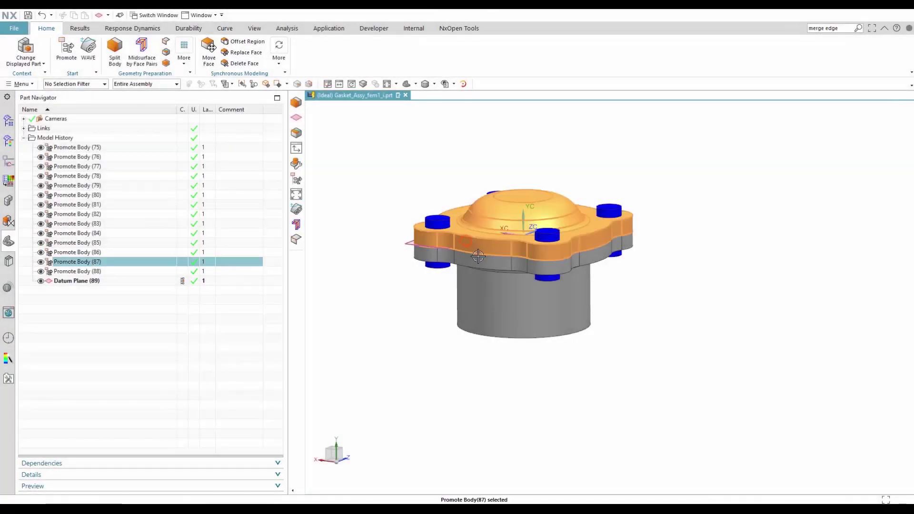
click(434, 267)
key(ctrl+b)
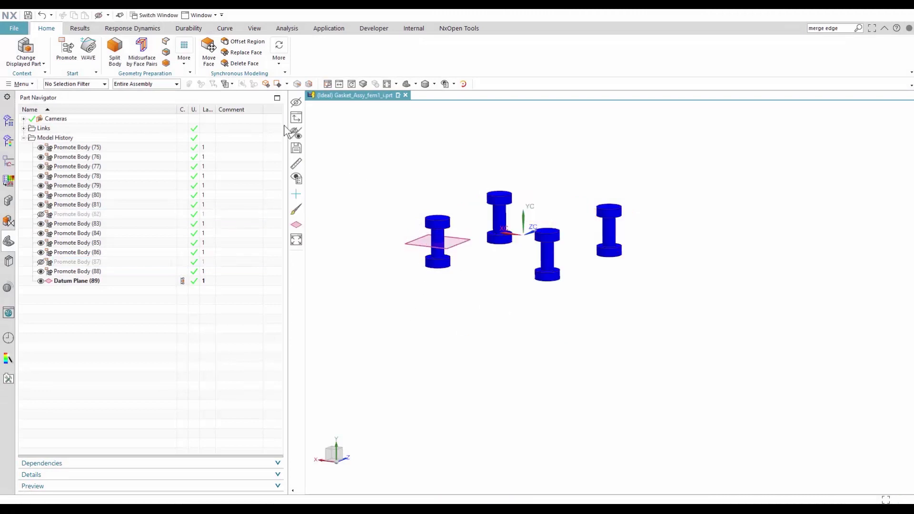
Step: Split all four bolts in two at the datum plane
click(107, 50)
click(438, 240)
click(501, 212)
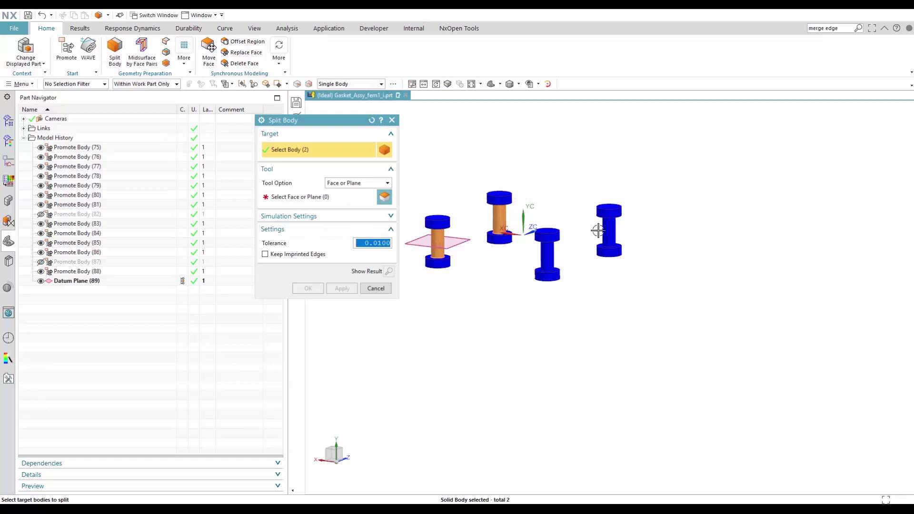
click(602, 231)
click(548, 259)
click(316, 200)
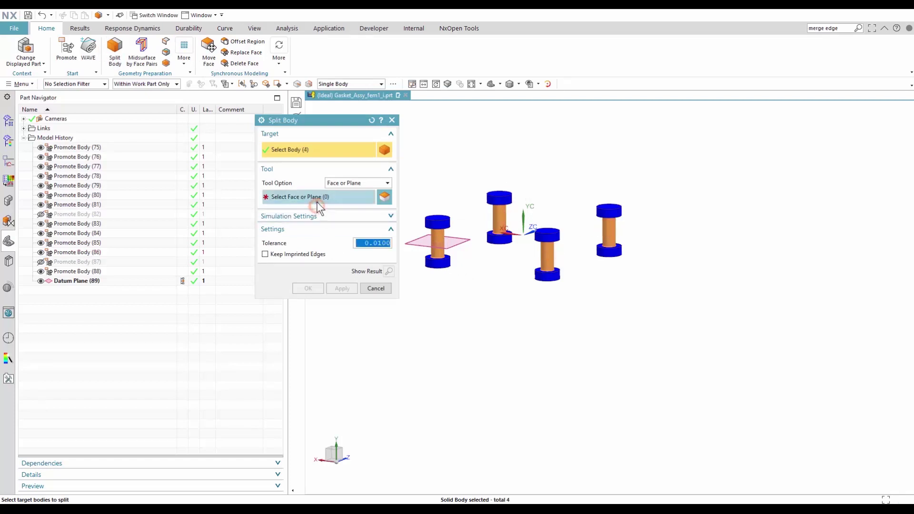
click(409, 238)
click(314, 288)
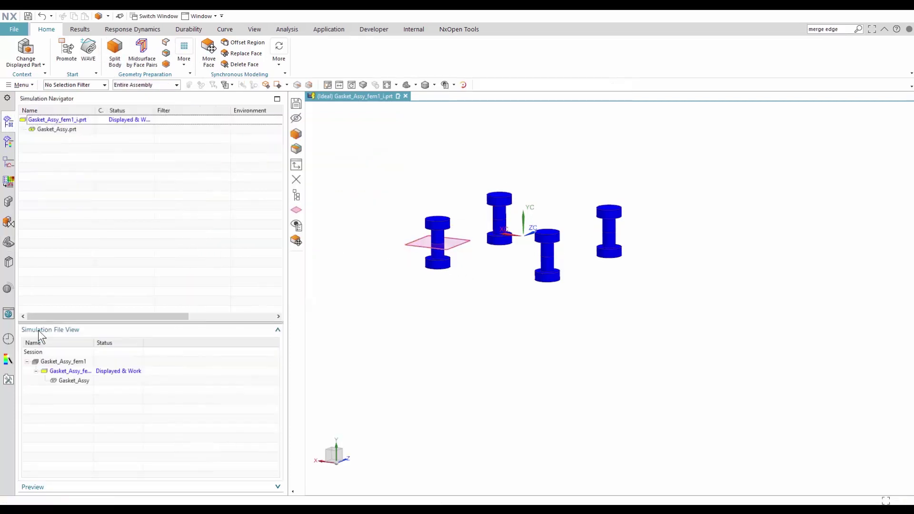
Step: Make Gasket_Assy_fem1 the work file and hide the flange and lower bodies
double_click(61, 361)
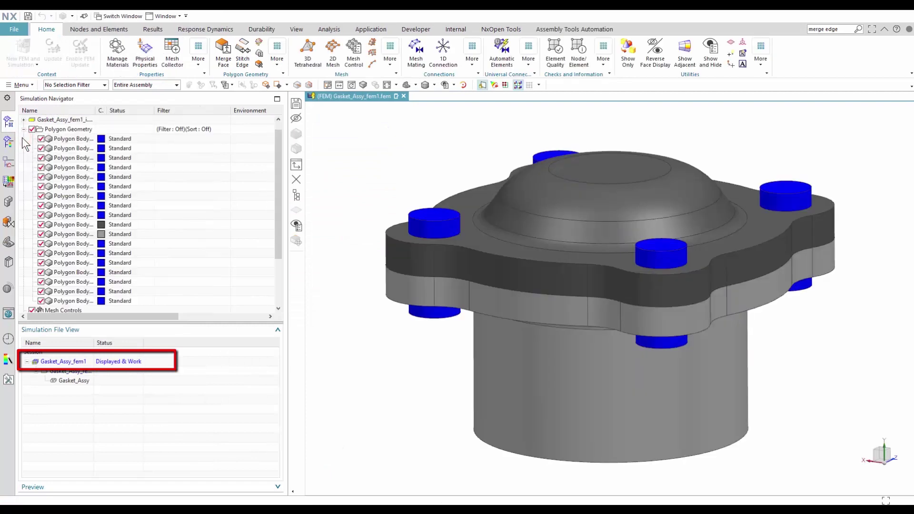
scroll(58, 179, down, 1)
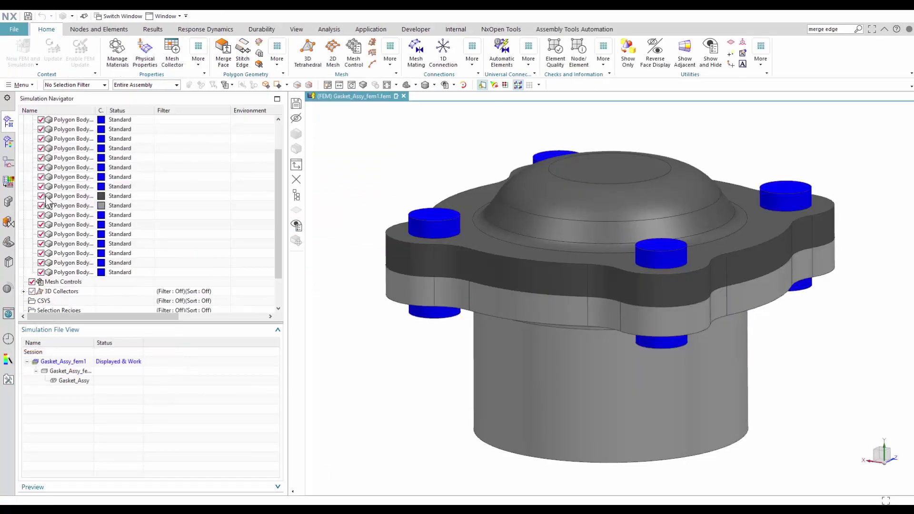
click(49, 196)
click(41, 206)
click(41, 196)
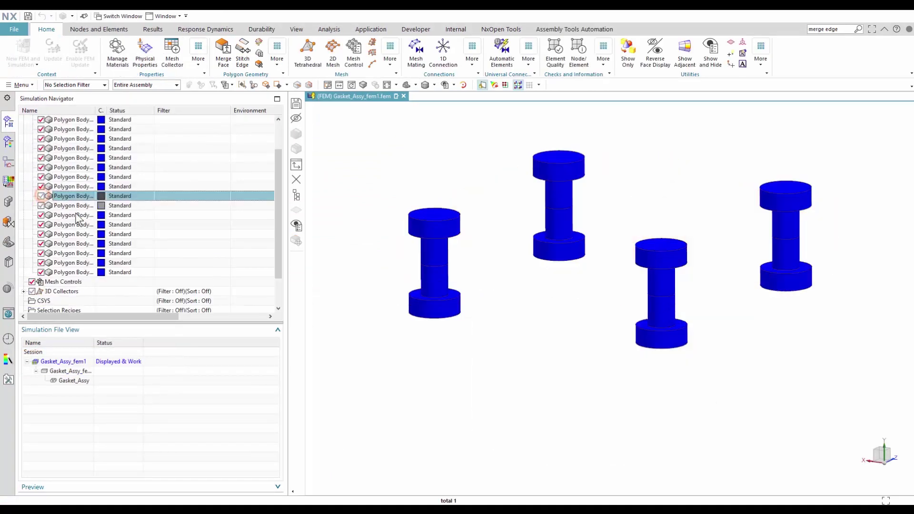
Step: Join the four split bolts' halves with mesh mating conditions
click(416, 52)
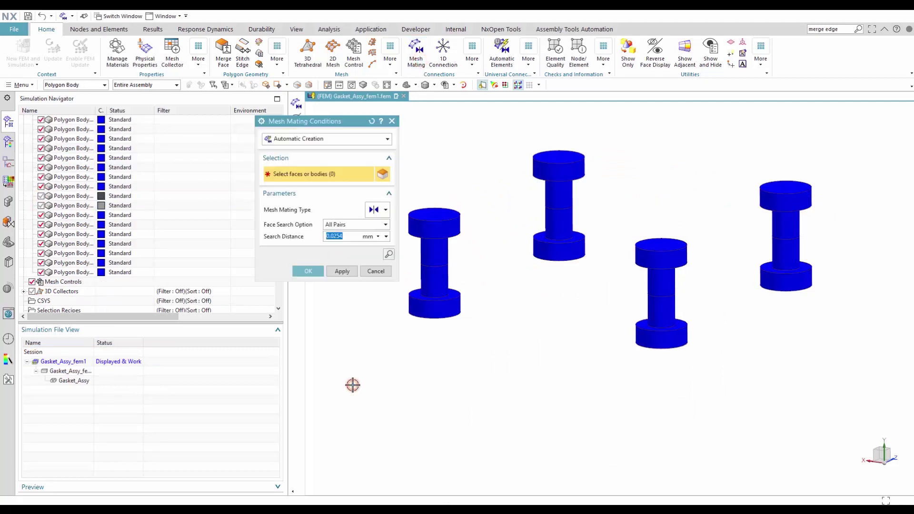
drag(352, 385, 840, 127)
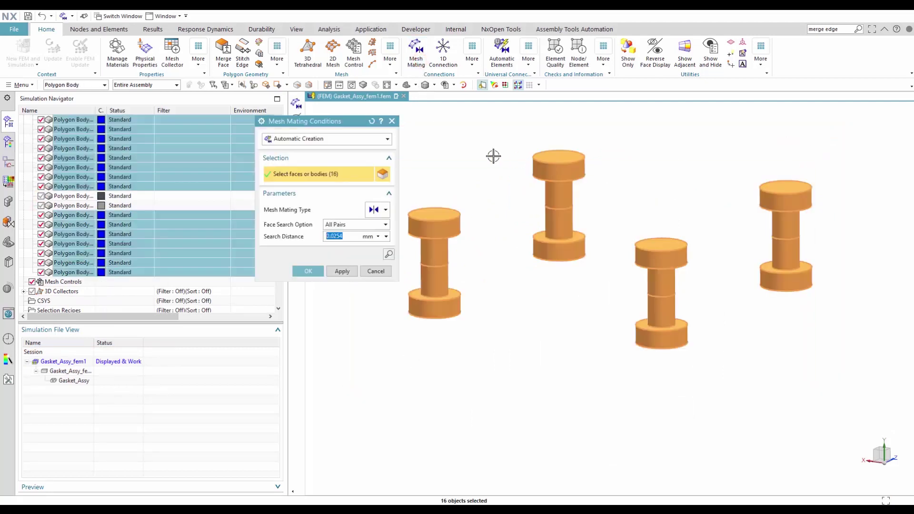
middle_click(467, 158)
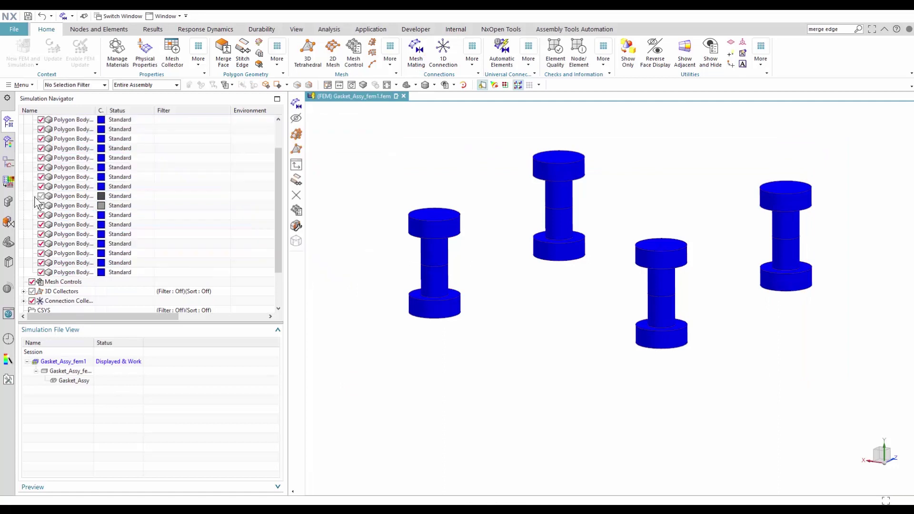
click(307, 52)
Step: Mesh the four bolts with automatically sized 4.36 mm tetrahedra in the Bolt collector
drag(394, 123, 888, 408)
click(275, 173)
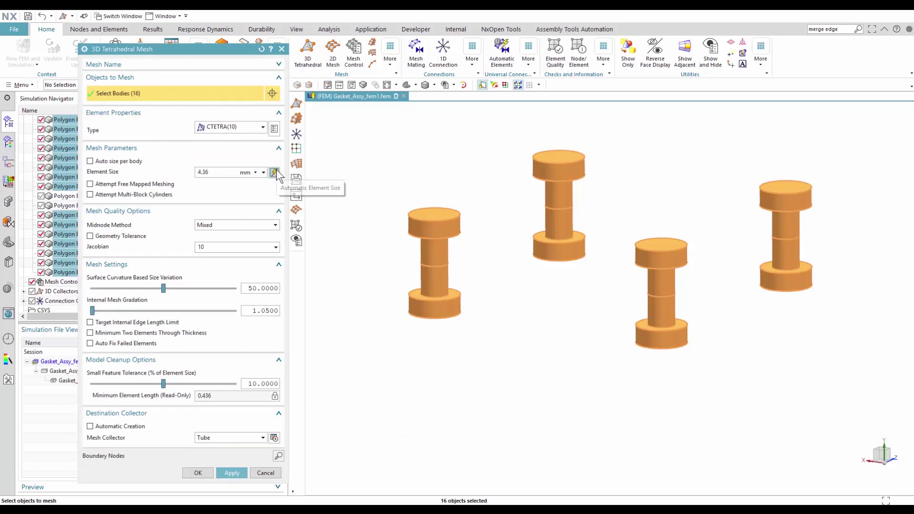
click(262, 437)
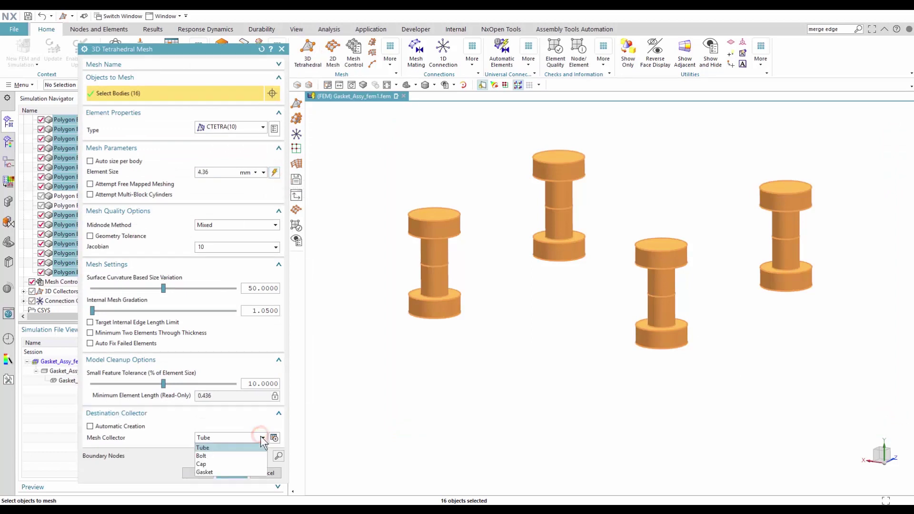
click(245, 456)
click(228, 473)
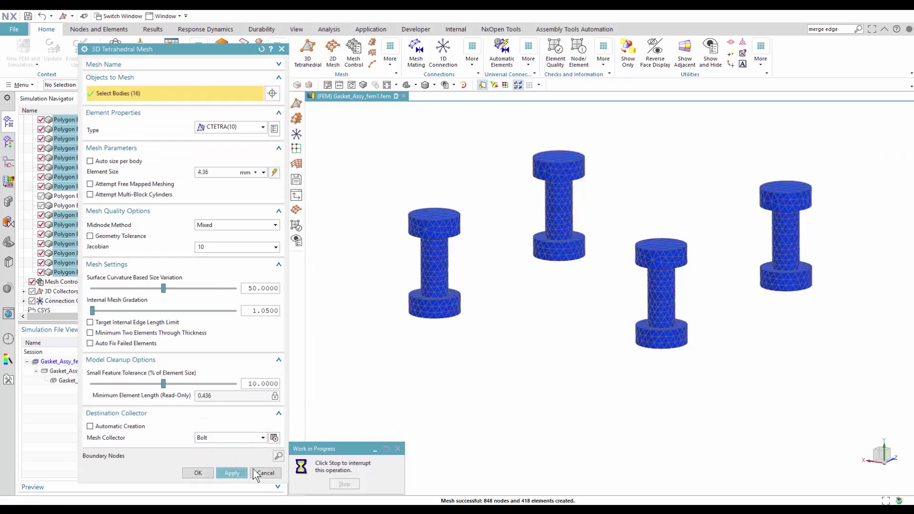
click(265, 473)
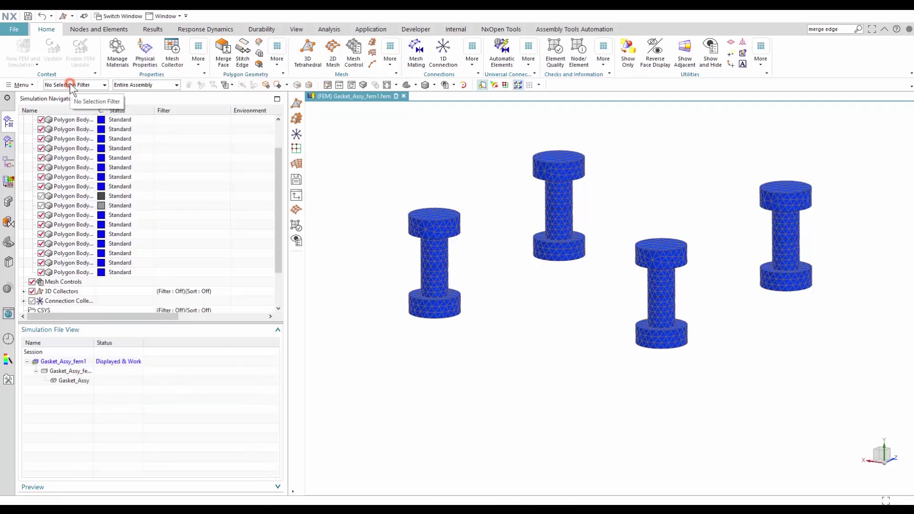
Step: Check the nodes along the bolt split with a node filter, then show the flange parts again
click(70, 84)
click(67, 159)
key(ctrl+alt+f)
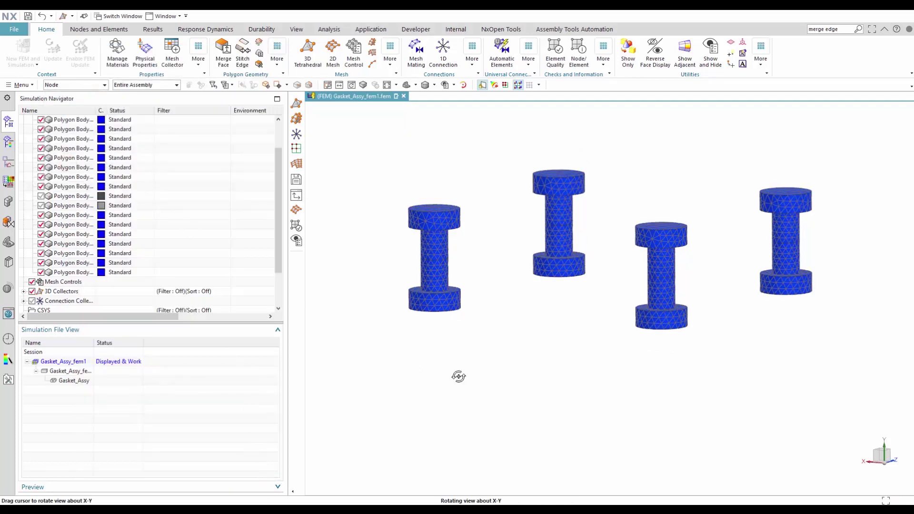
scroll(429, 350, up, 5)
drag(416, 265, 519, 272)
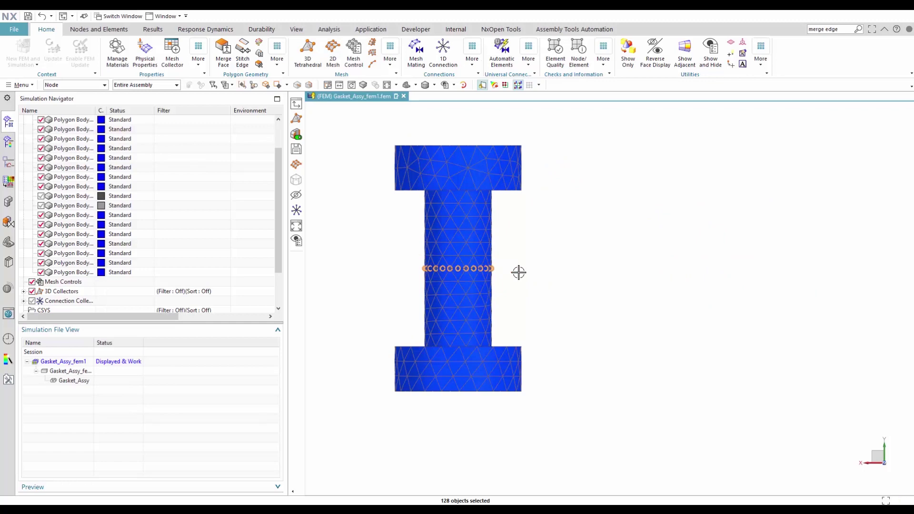
key(Home)
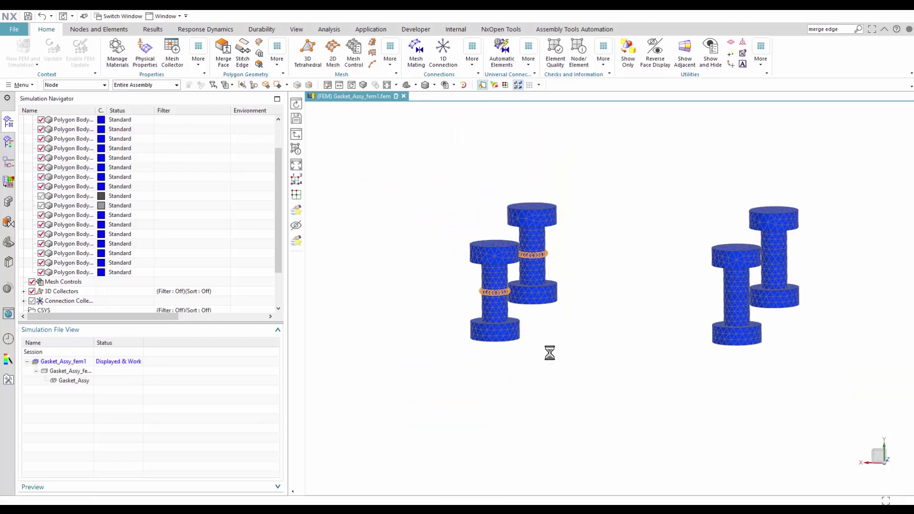
click(42, 205)
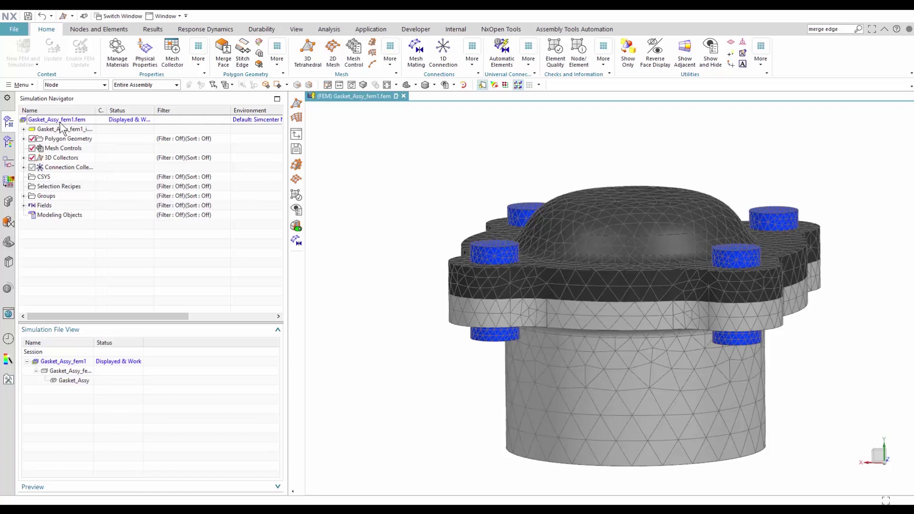
Step: Create a new simulation using SOL 402 Multi-Step Nonlinear Kinematics with Large Displacements on
right_click(61, 124)
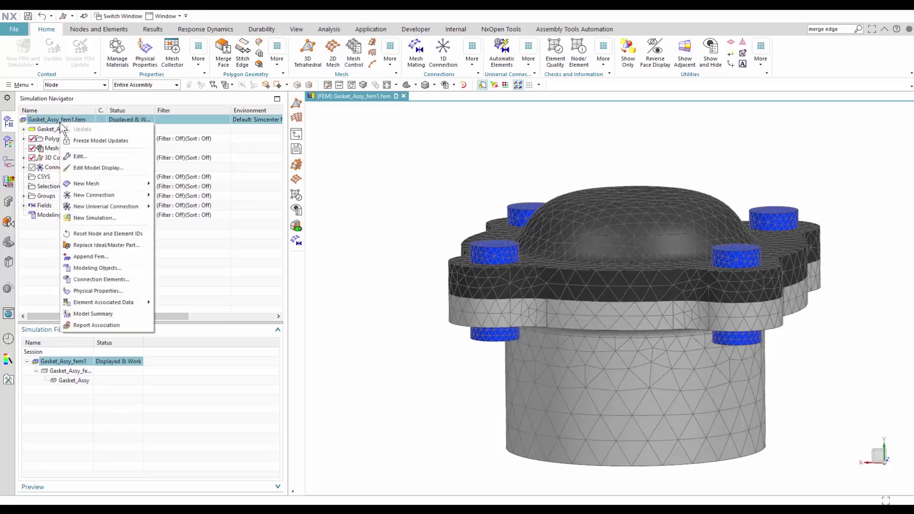
click(78, 220)
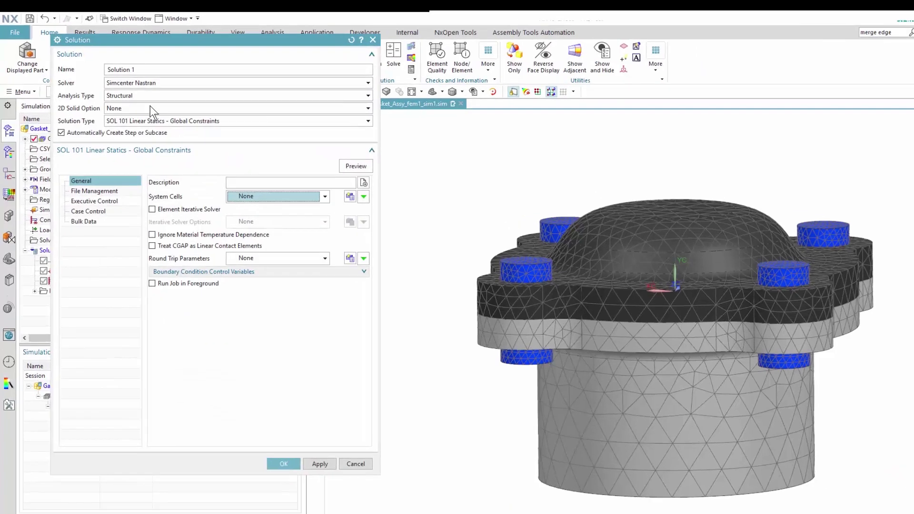
click(200, 116)
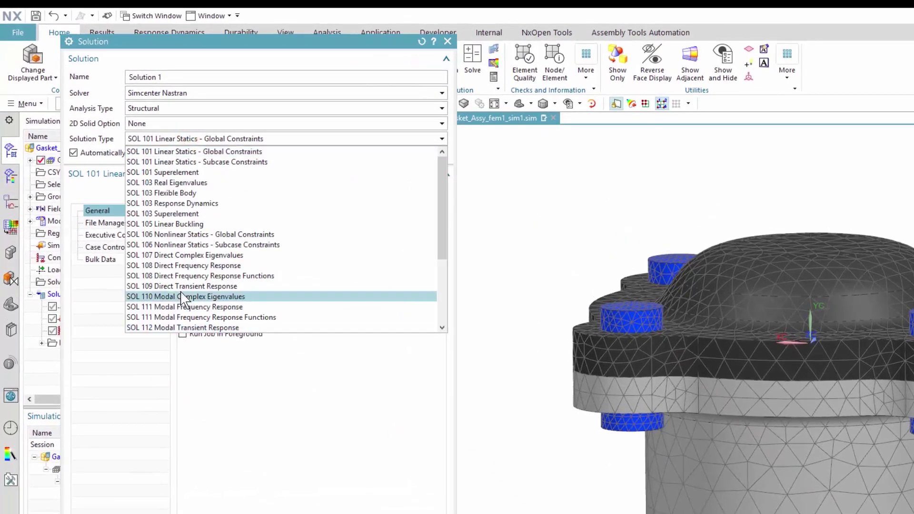
scroll(206, 243, down, 3)
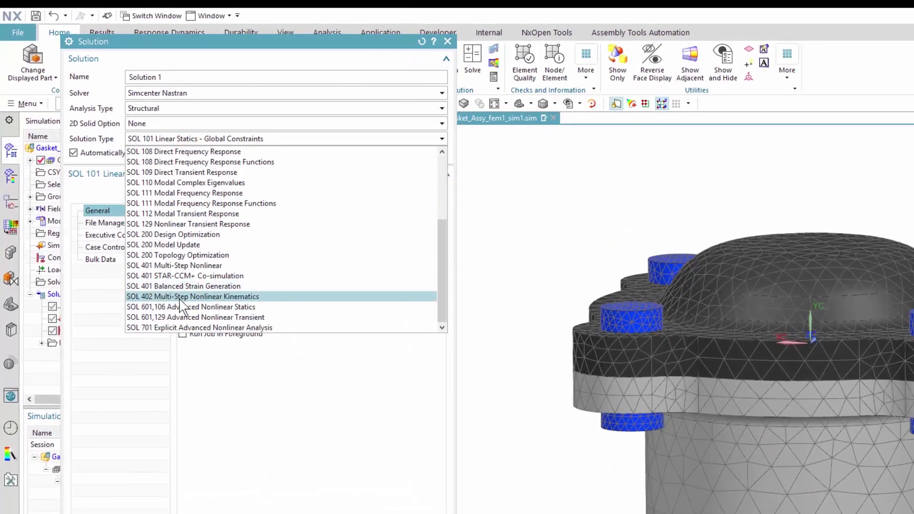
click(181, 297)
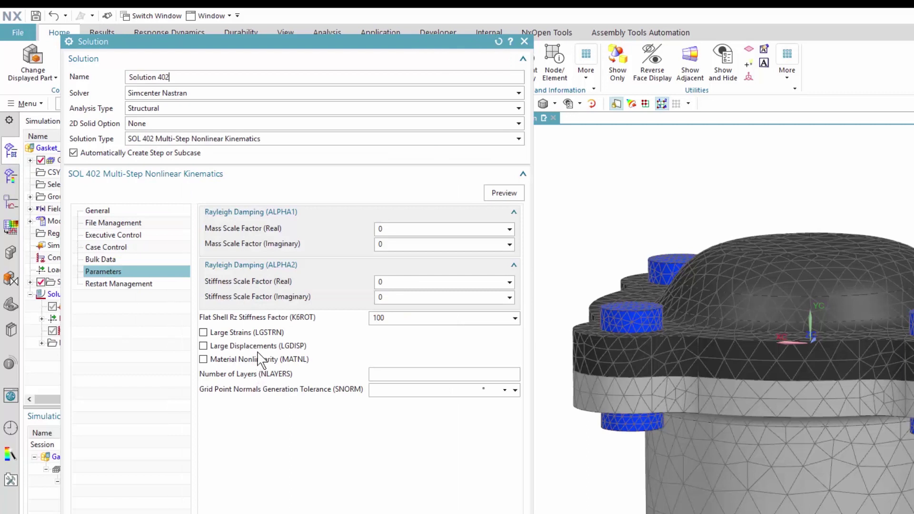
click(251, 346)
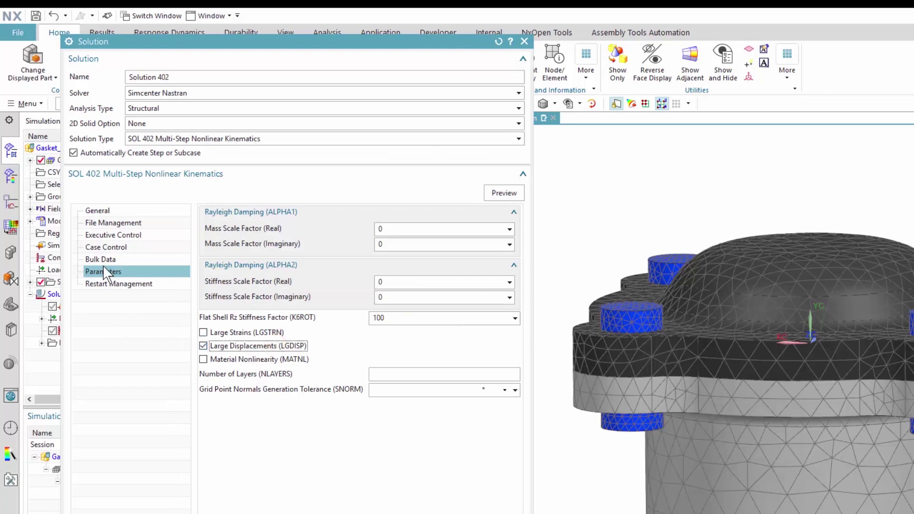
Step: Enable contact result and bolt result output requests
click(102, 248)
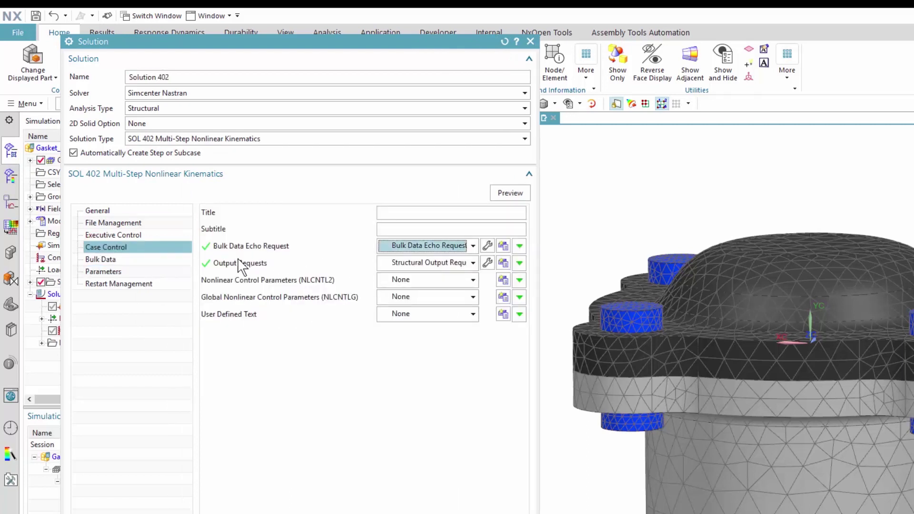
click(488, 263)
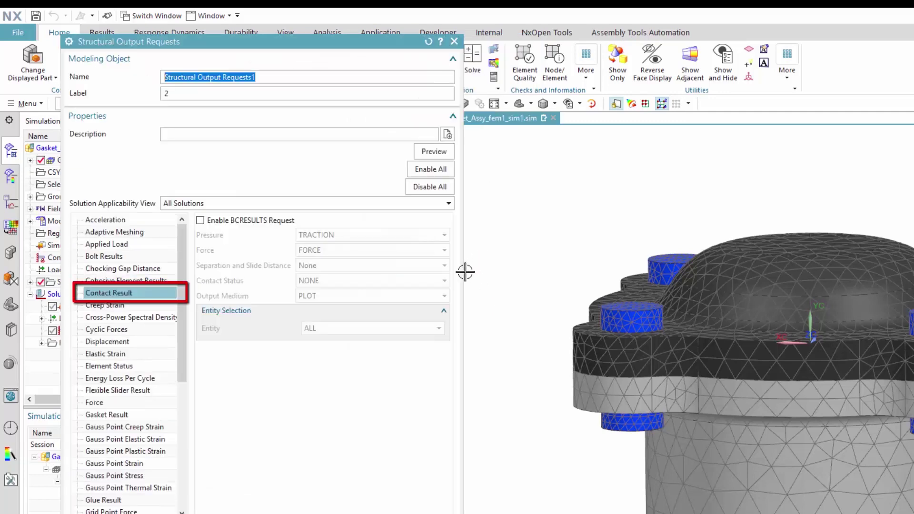
click(200, 220)
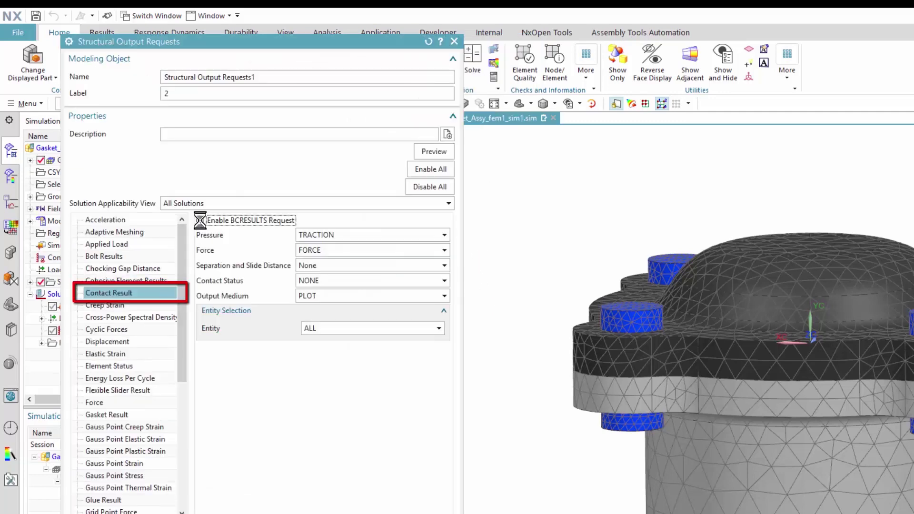
click(157, 257)
click(200, 220)
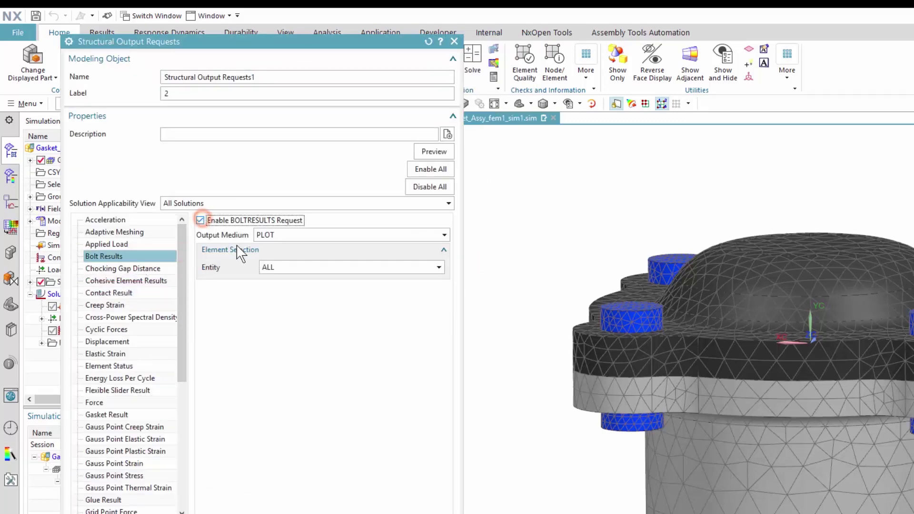
middle_click(240, 254)
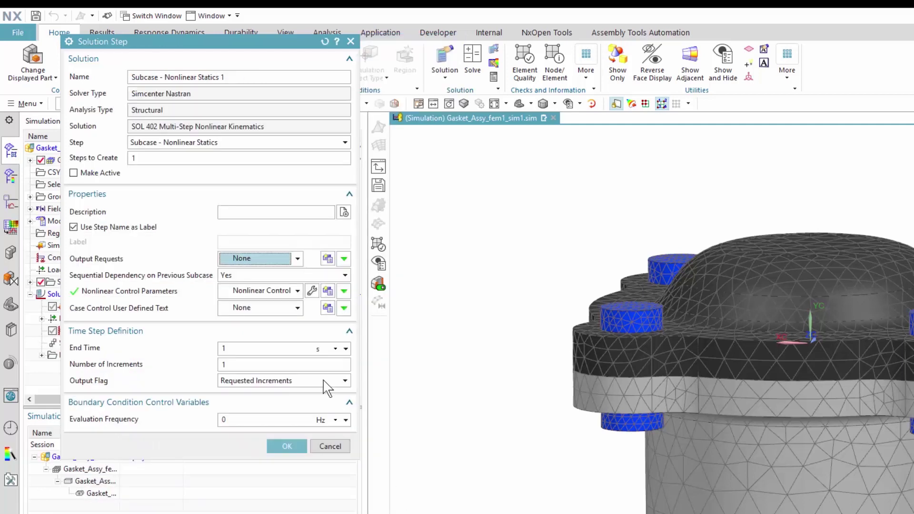
Step: Make the new solution step Subcase - Preload with 5 increments
click(177, 142)
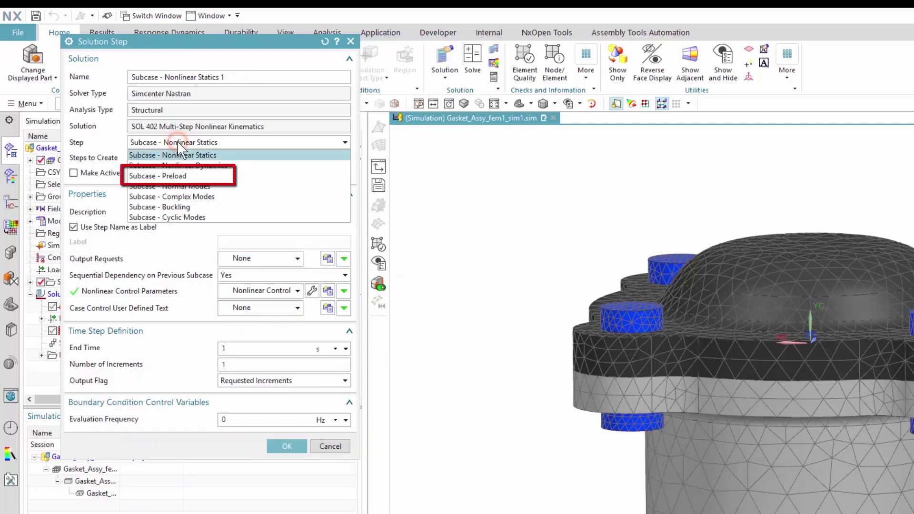
click(182, 175)
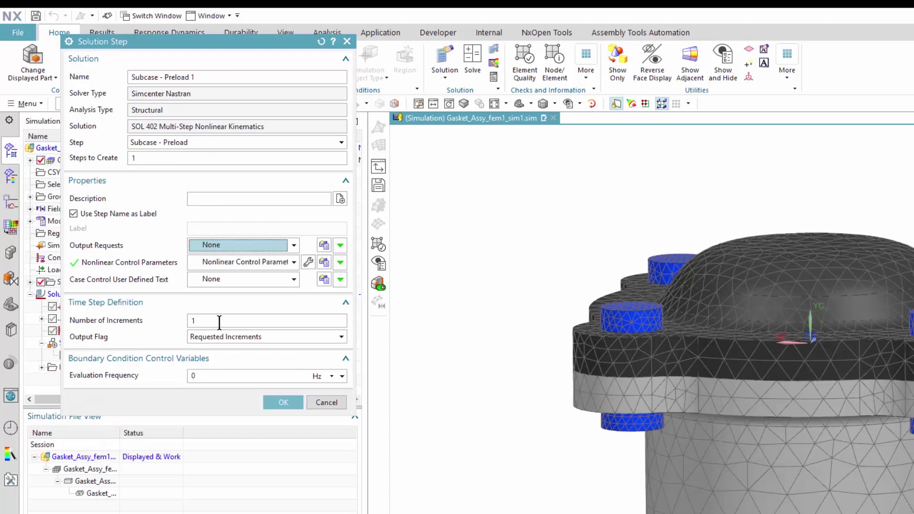
click(219, 322)
text(5)
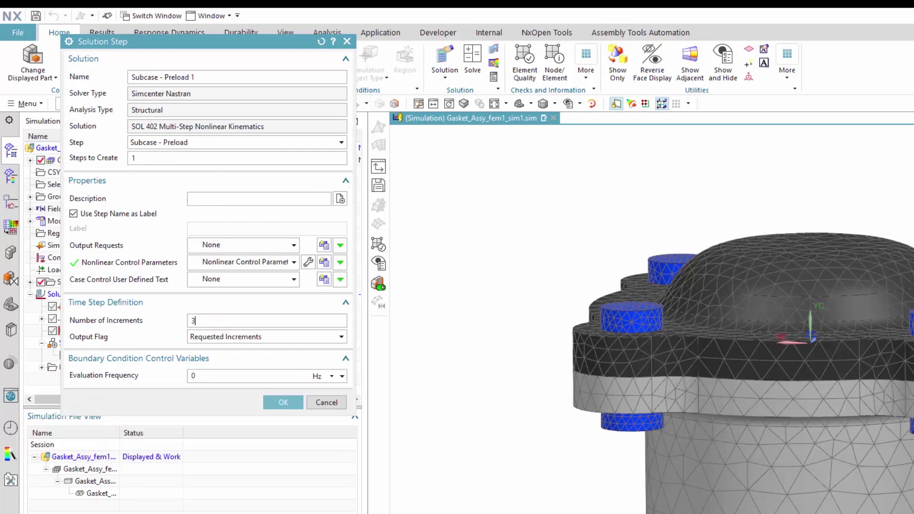
click(279, 401)
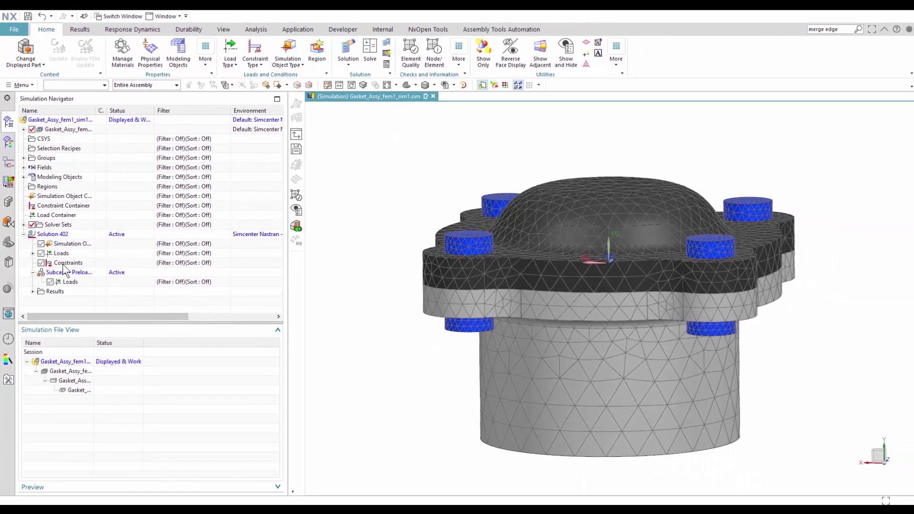
Step: Apply a fixed constraint to the tube's bottom rim face
right_click(64, 263)
mouse_move(97, 286)
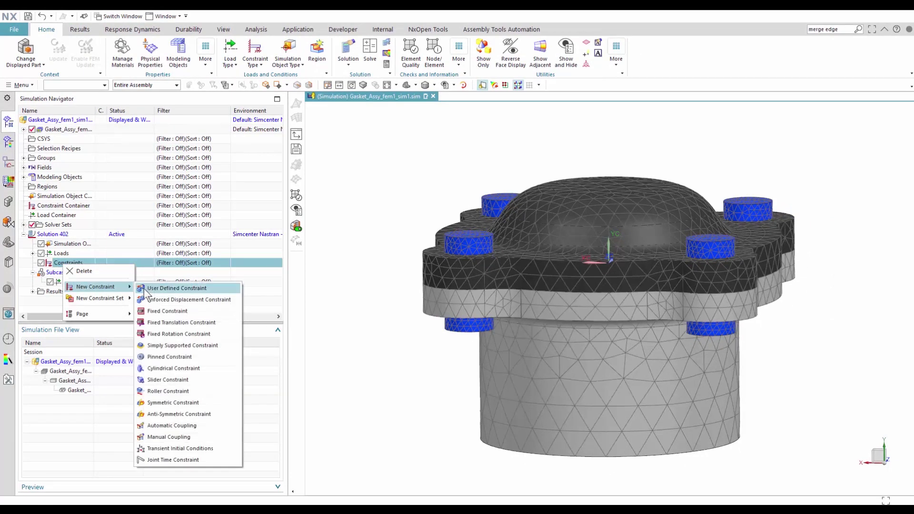
click(161, 310)
middle_drag(450, 445, 459, 374)
click(486, 421)
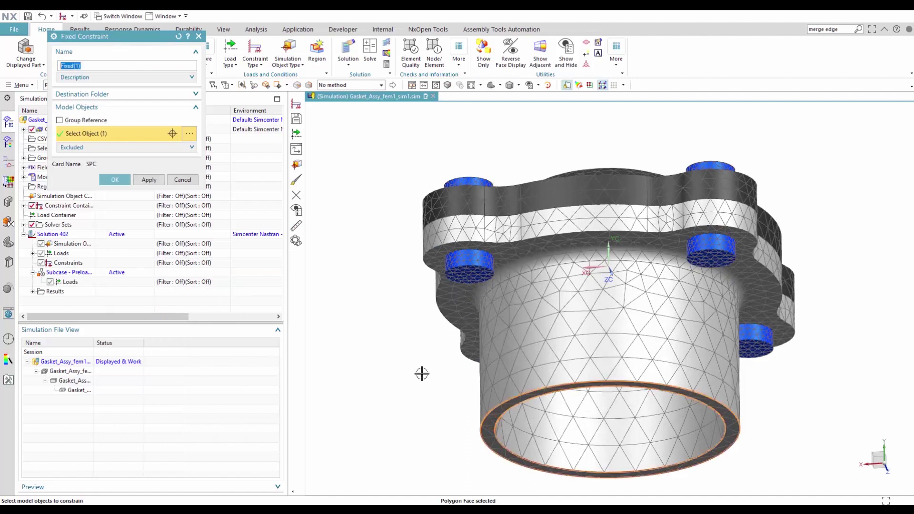
middle_click(422, 374)
Step: Create surface-to-surface contact from nine automatic face pairs with 0.15 static friction
right_click(68, 243)
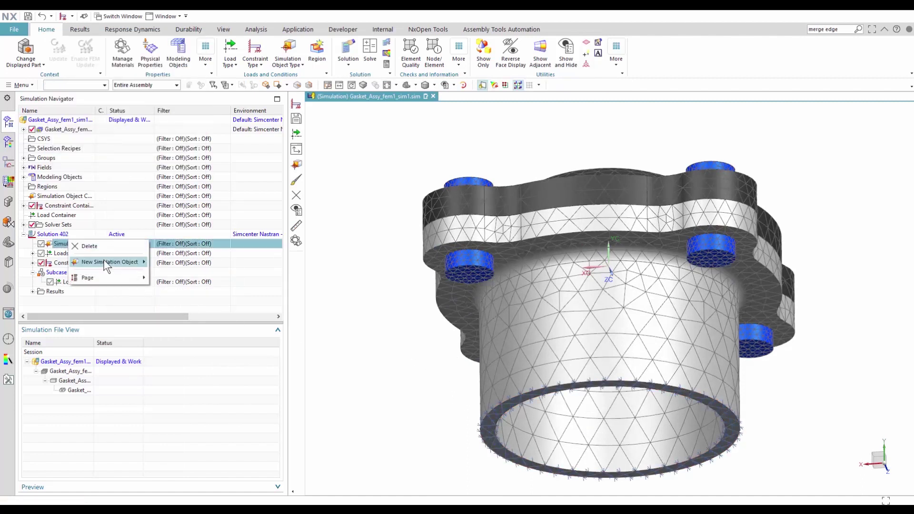
mouse_move(105, 262)
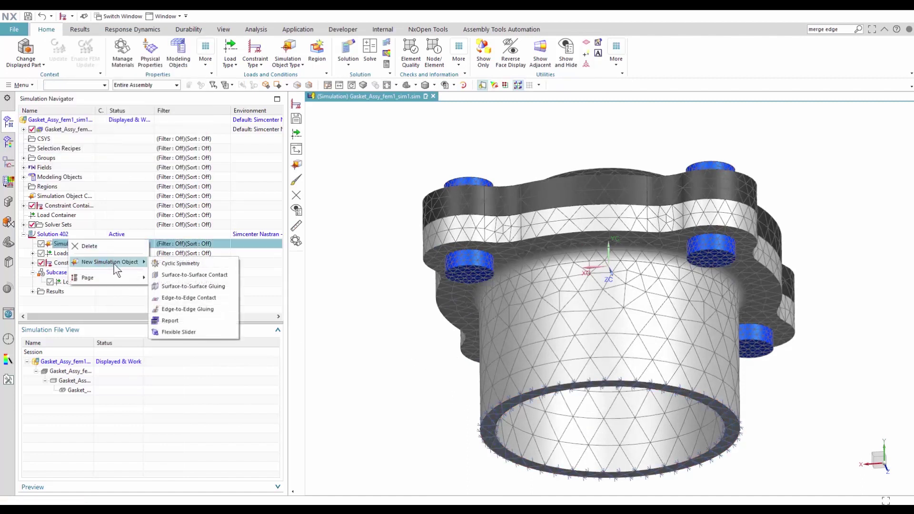
click(182, 276)
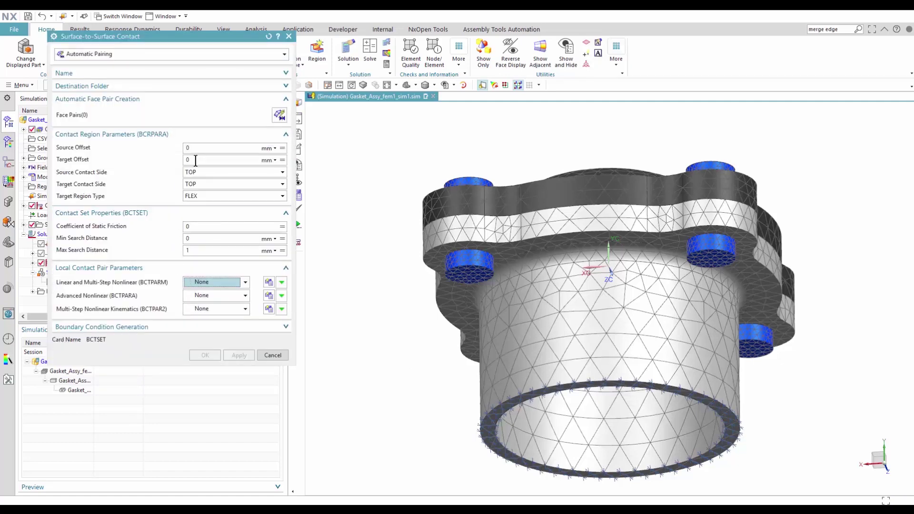
middle_click(280, 122)
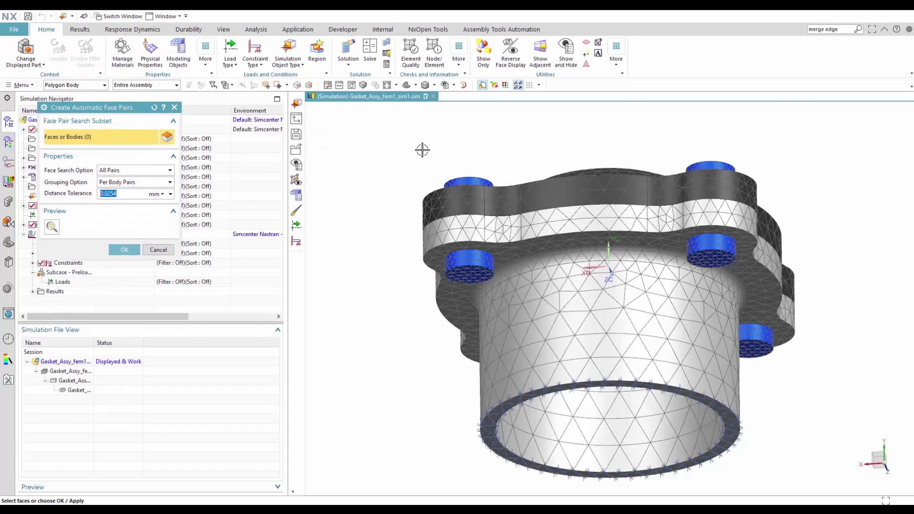
drag(377, 136, 839, 479)
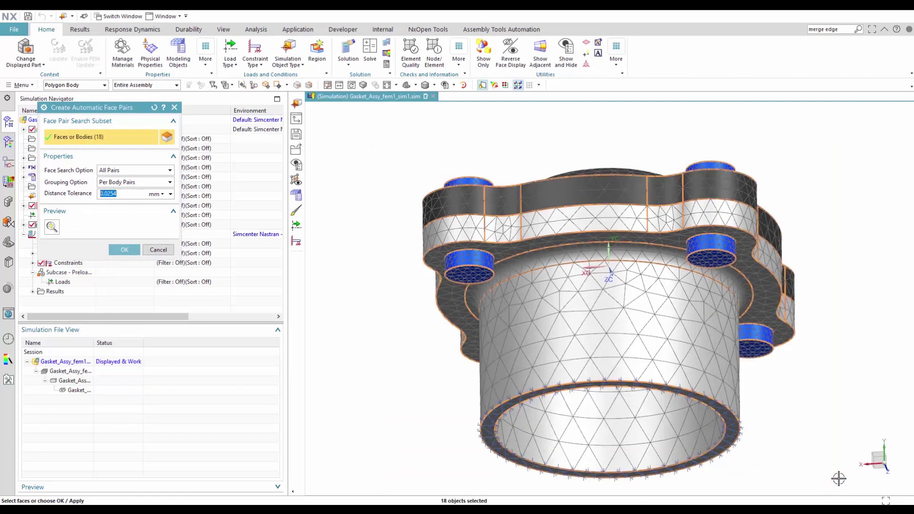
click(51, 227)
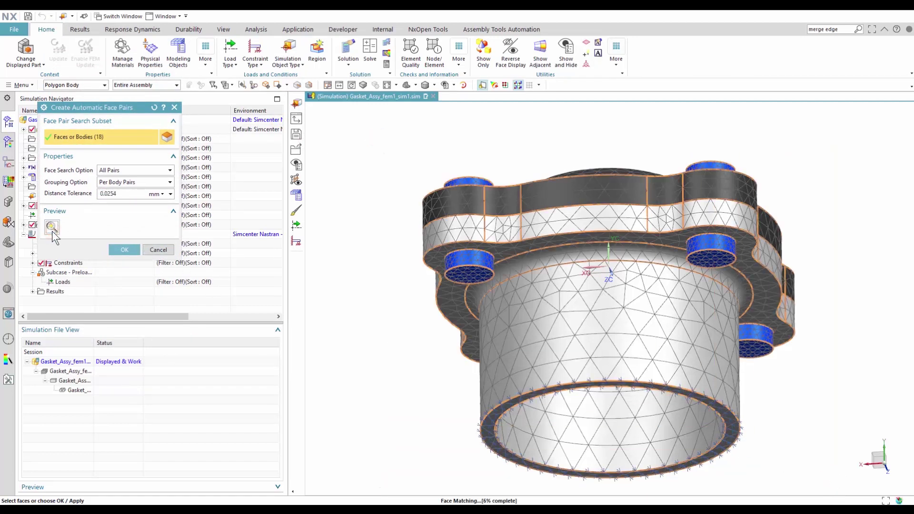
click(125, 249)
click(195, 301)
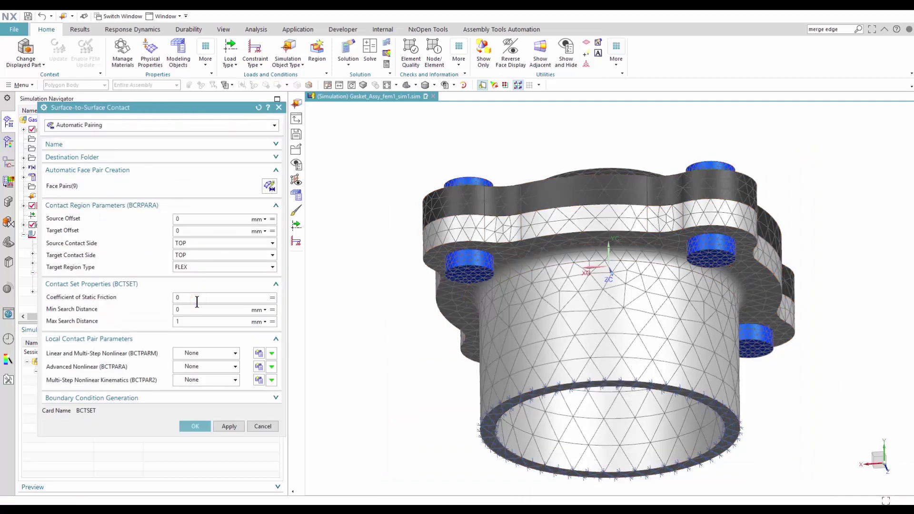
text(.15)
click(196, 426)
Step: Make the model see-through, check each face contact, then hide the contacts
click(223, 29)
click(270, 52)
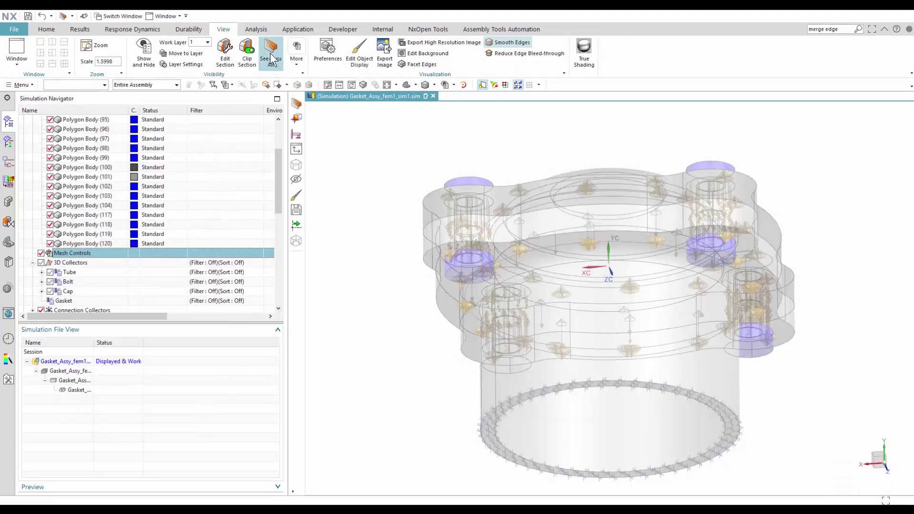
scroll(204, 184, down, 5)
click(82, 300)
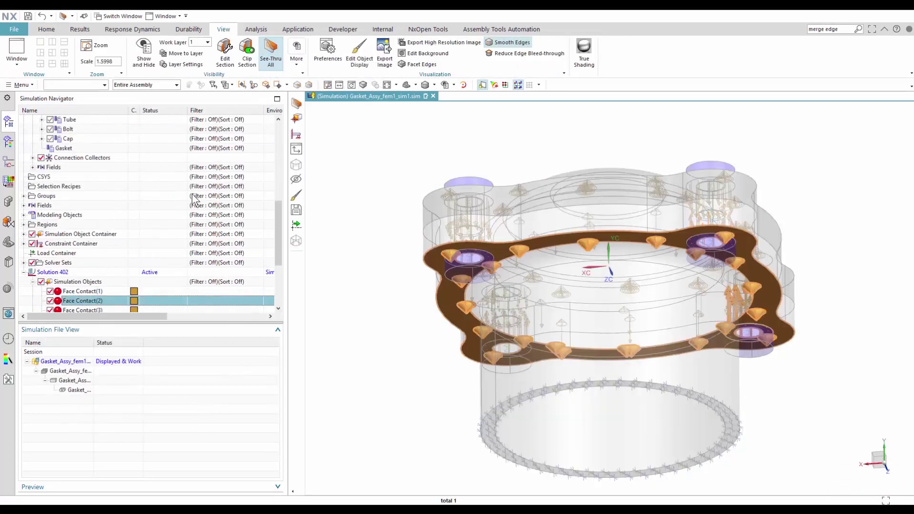
key(Down)
key(Down)
key(Down)
key(Down)
key(Down)
key(Down)
key(Down)
click(41, 215)
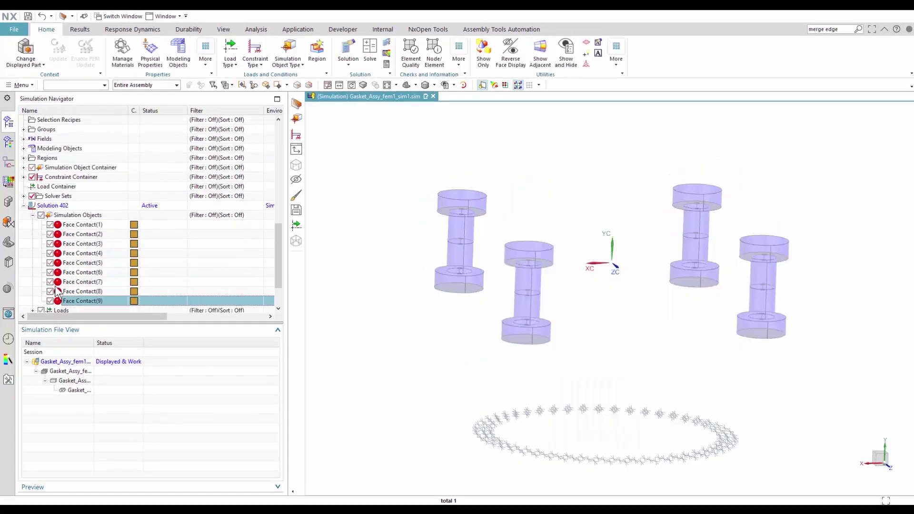
scroll(56, 291, down, 2)
right_click(67, 301)
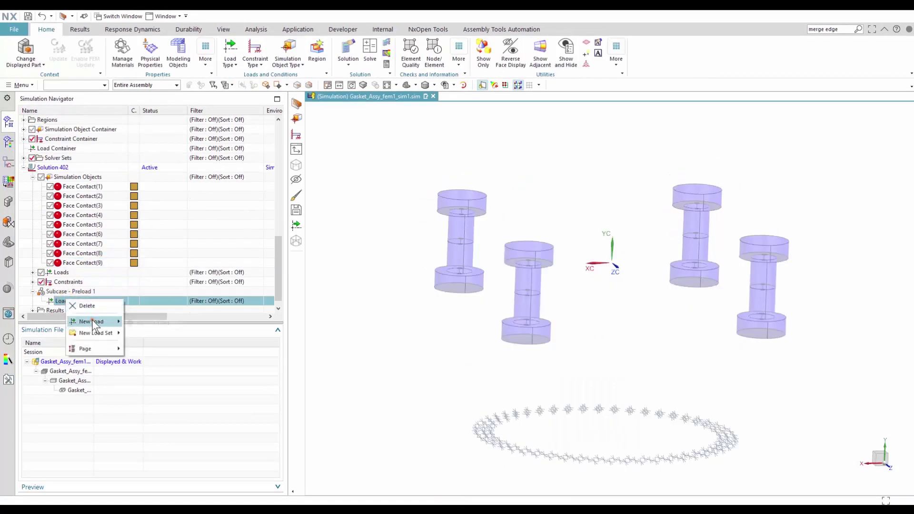
Step: Add 5000 N cut-plane bolt preloads to the first two bolts
mouse_move(93, 322)
click(143, 323)
click(93, 128)
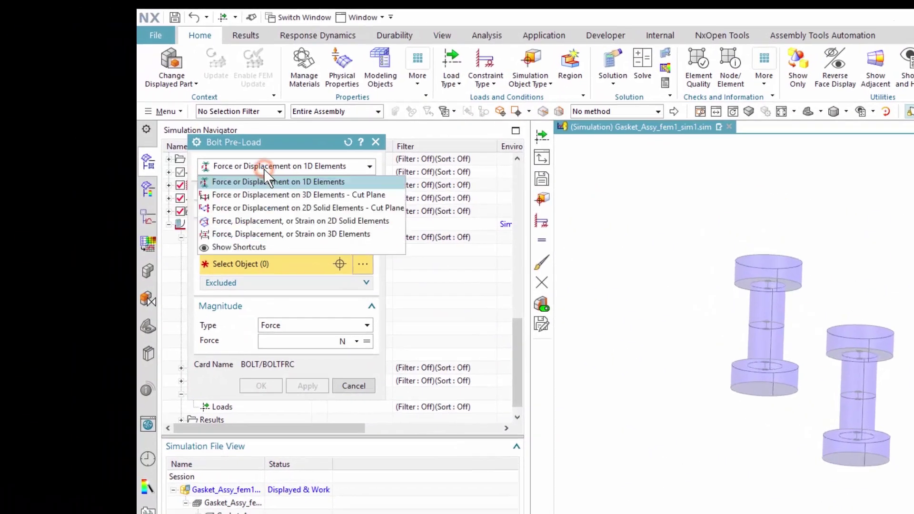
click(272, 197)
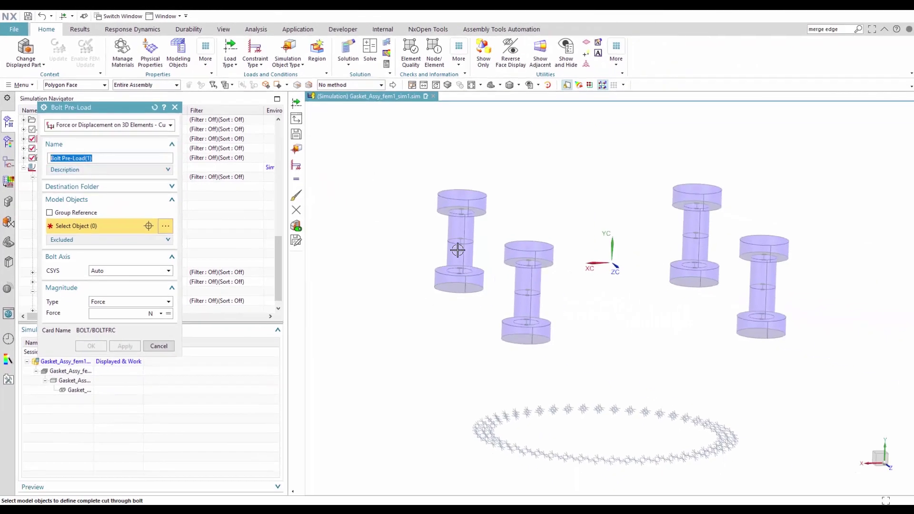
click(459, 242)
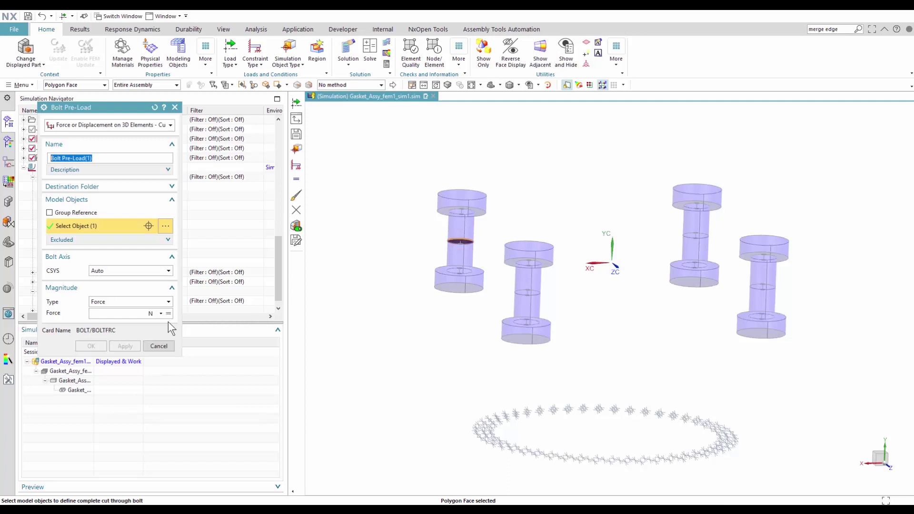
click(118, 316)
text(5000)
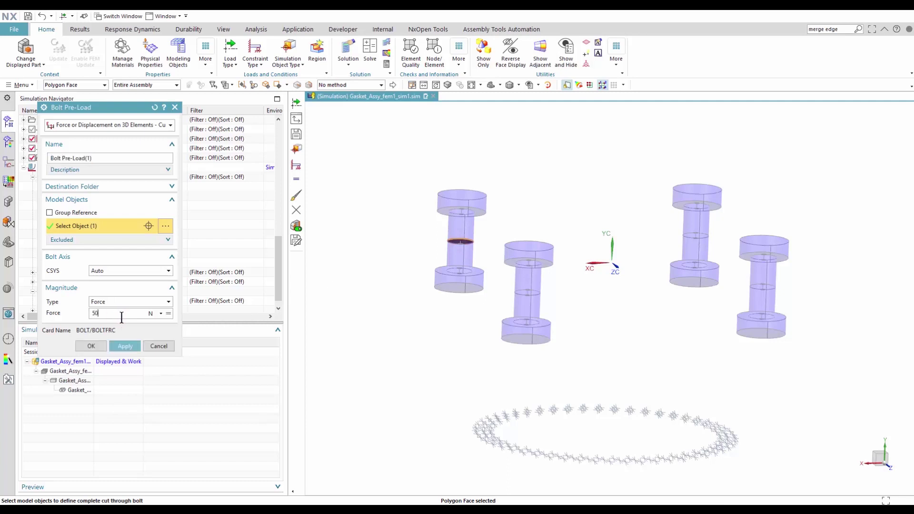
click(125, 346)
click(527, 290)
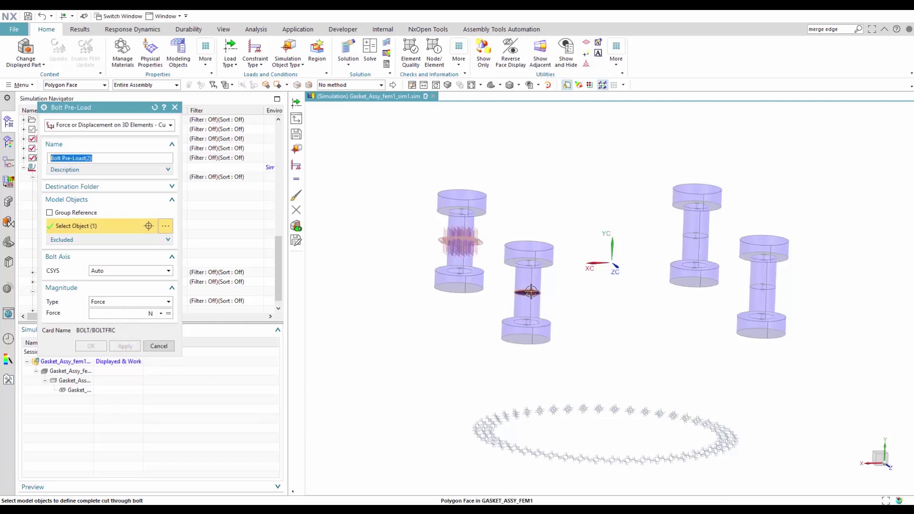
click(126, 346)
Step: Apply 5000 N bolt preloads to the third and fourth bolts
click(693, 237)
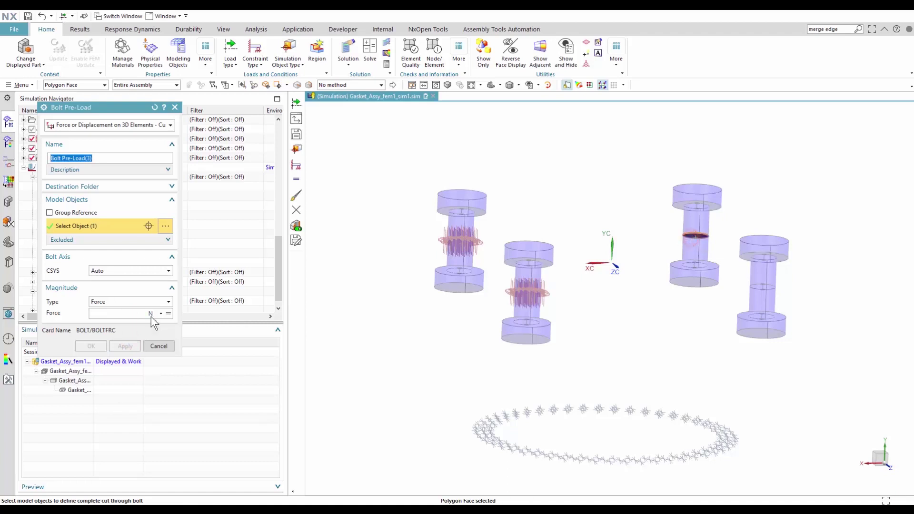
click(125, 346)
click(763, 285)
click(118, 313)
text(5000)
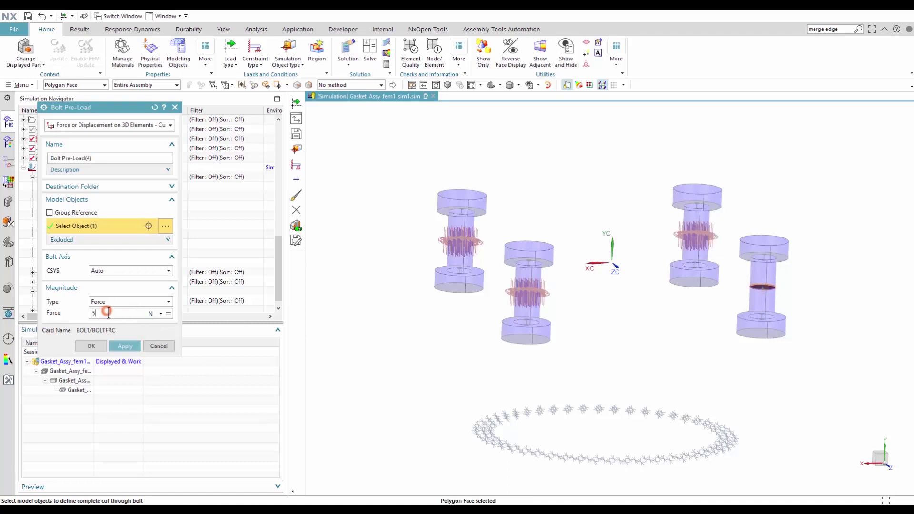
click(100, 344)
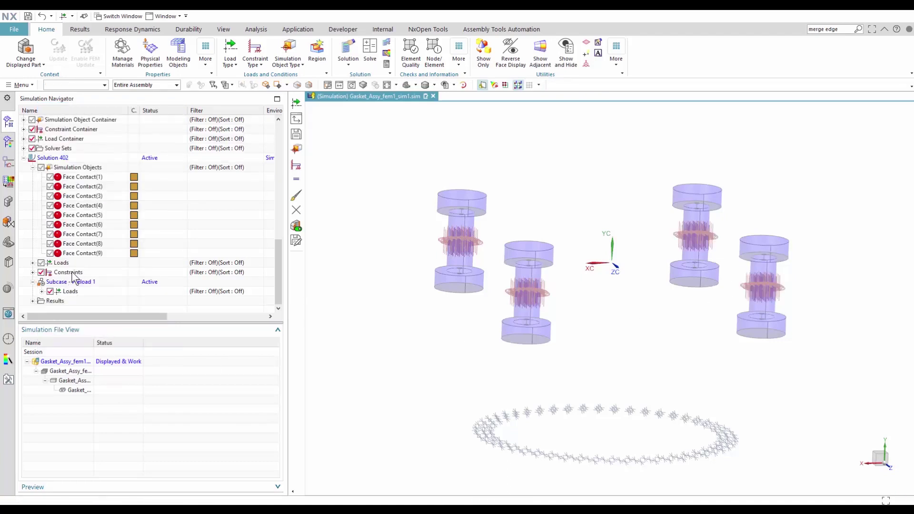
right_click(63, 158)
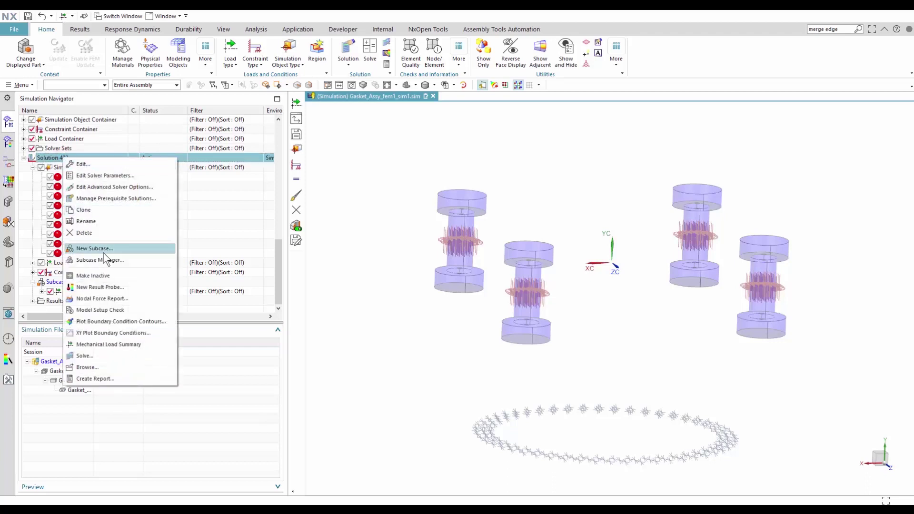
Step: Create Subcase - Preload 2 as a preload step with 3 increments
click(104, 252)
click(148, 189)
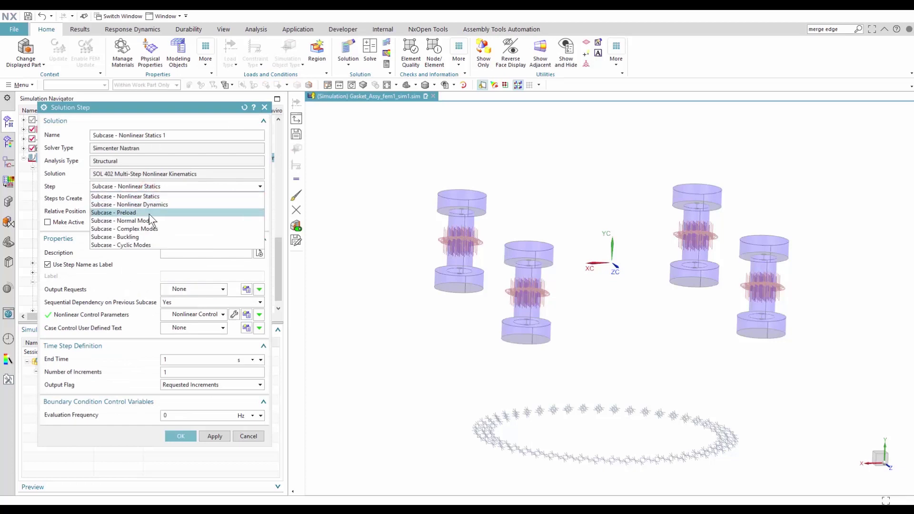
click(150, 213)
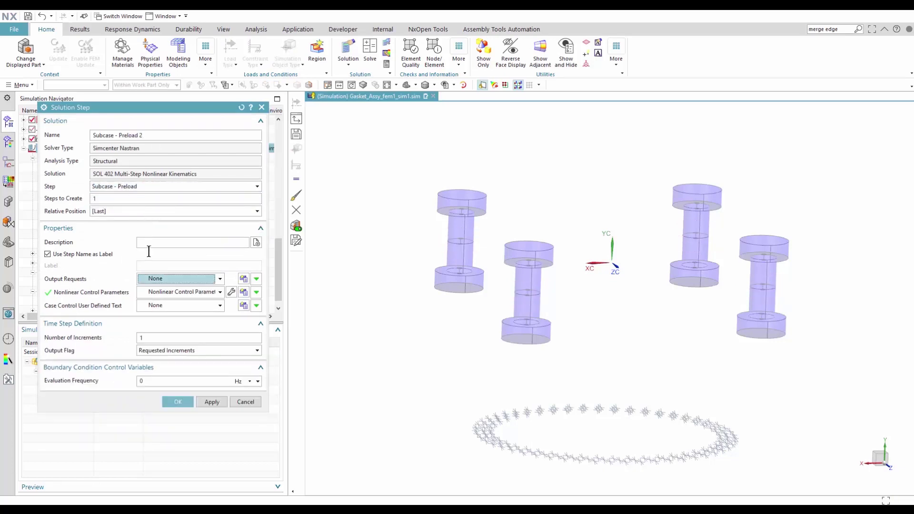
click(158, 336)
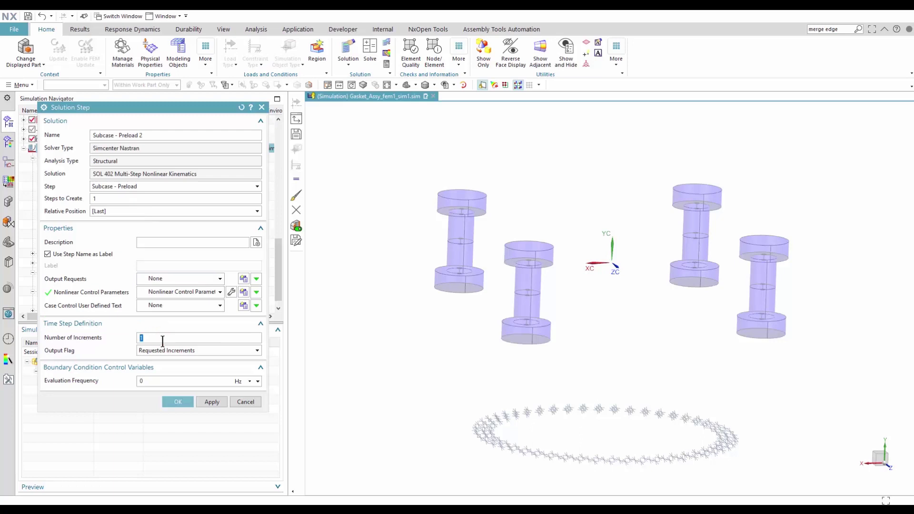
text(3)
click(171, 401)
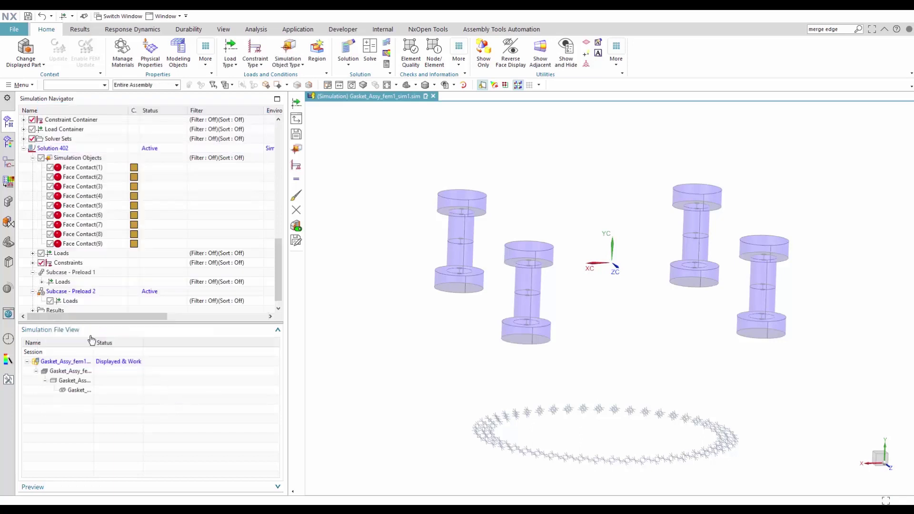
Step: Add 1000 N bolt preloads to the left and middle bolts in this subcase
right_click(77, 301)
mouse_move(107, 324)
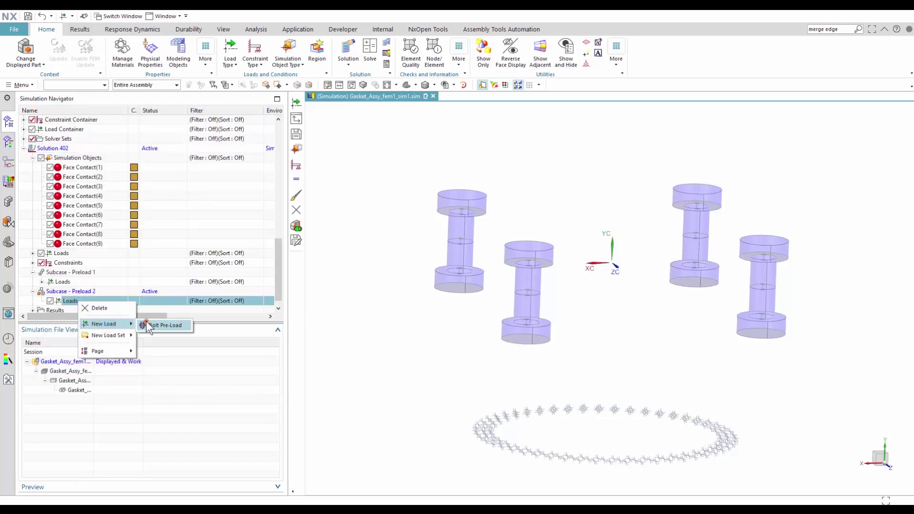
click(162, 325)
click(460, 241)
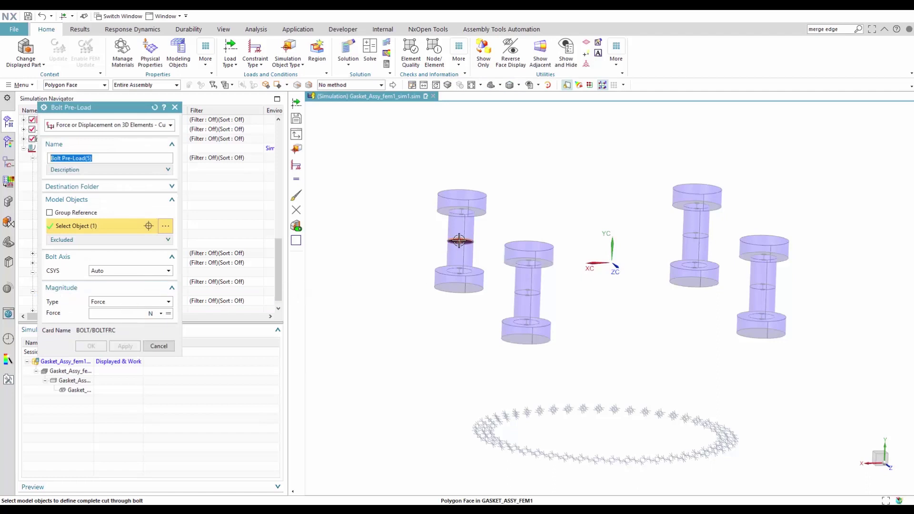
click(131, 313)
text(1000)
click(124, 345)
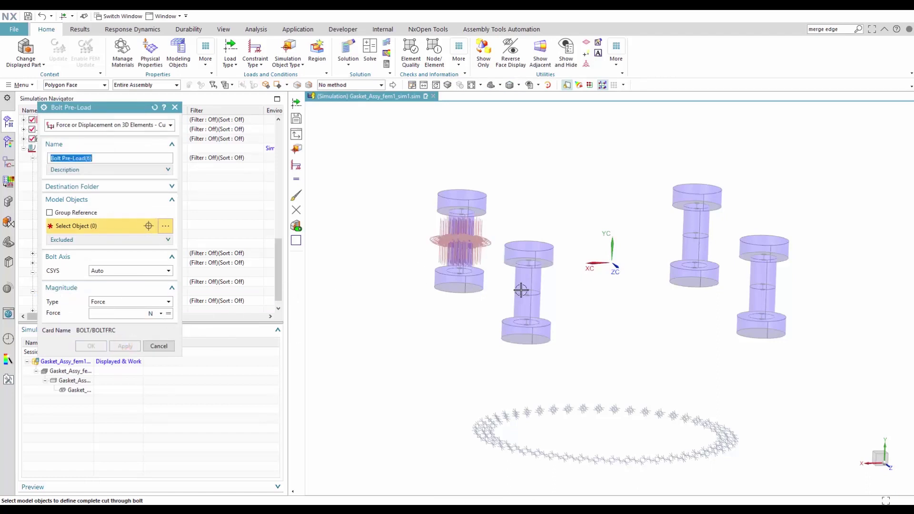
click(521, 290)
click(131, 313)
text(1000)
click(125, 346)
key(Escape)
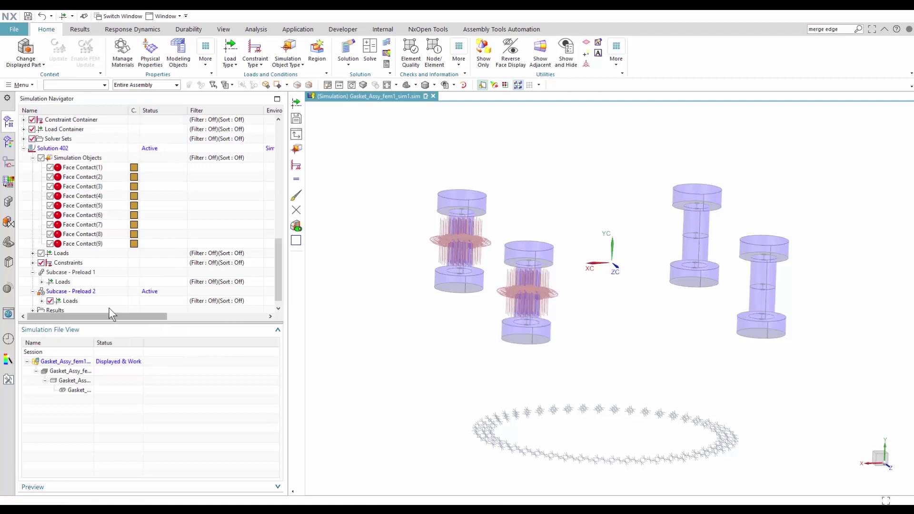
Step: Move Bolt Pre-Load(3) and (4) into Subcase - Preload 2
scroll(109, 308, down, 1)
click(41, 272)
scroll(46, 298, down, 2)
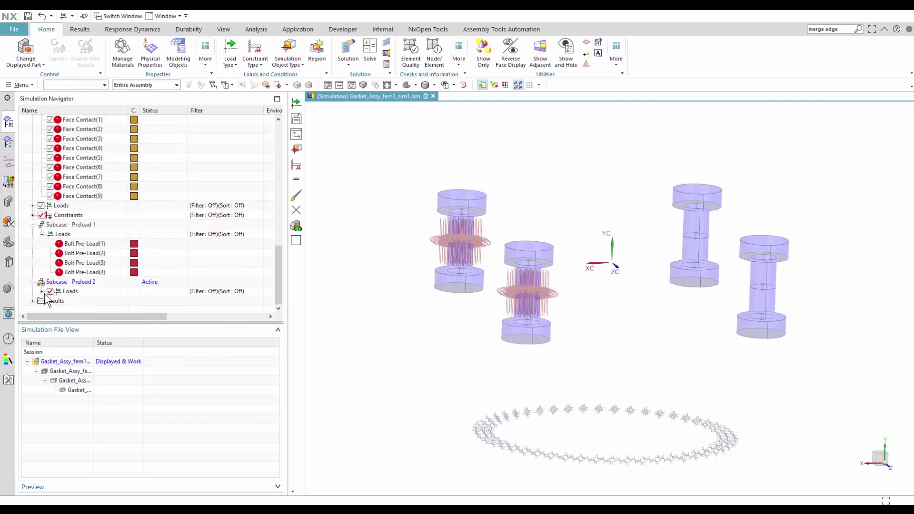
click(42, 292)
click(85, 244)
shift+click(87, 253)
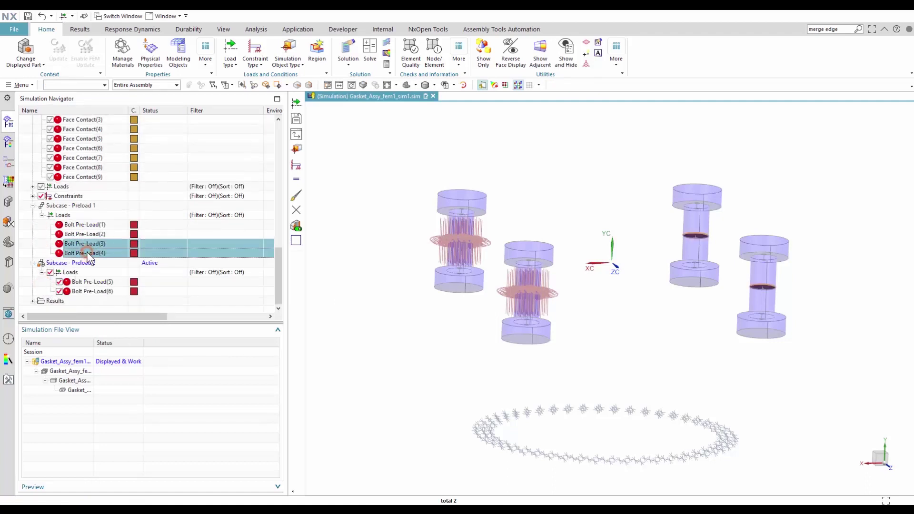
drag(87, 252, 79, 283)
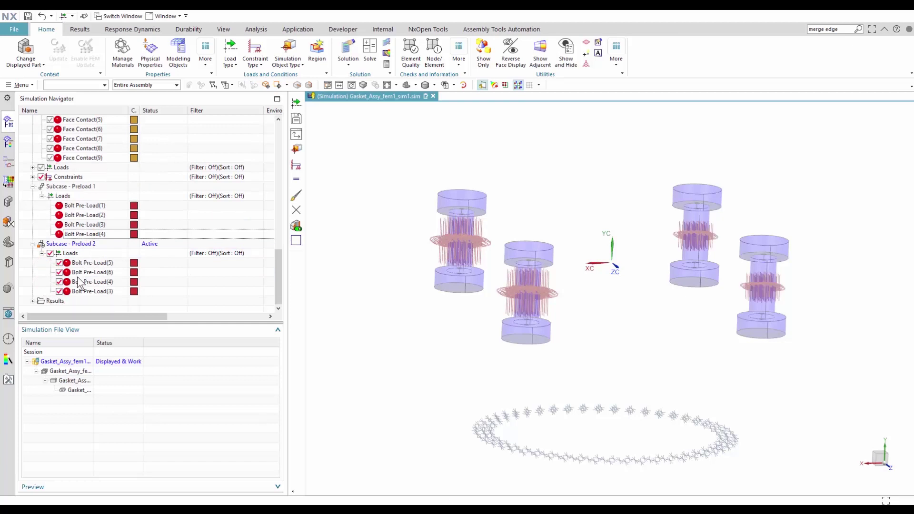
scroll(67, 177, up, 3)
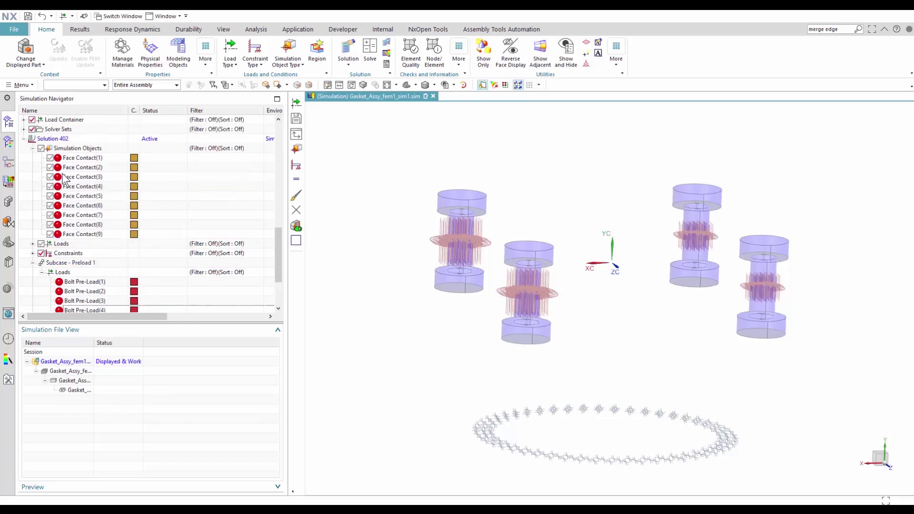
right_click(58, 138)
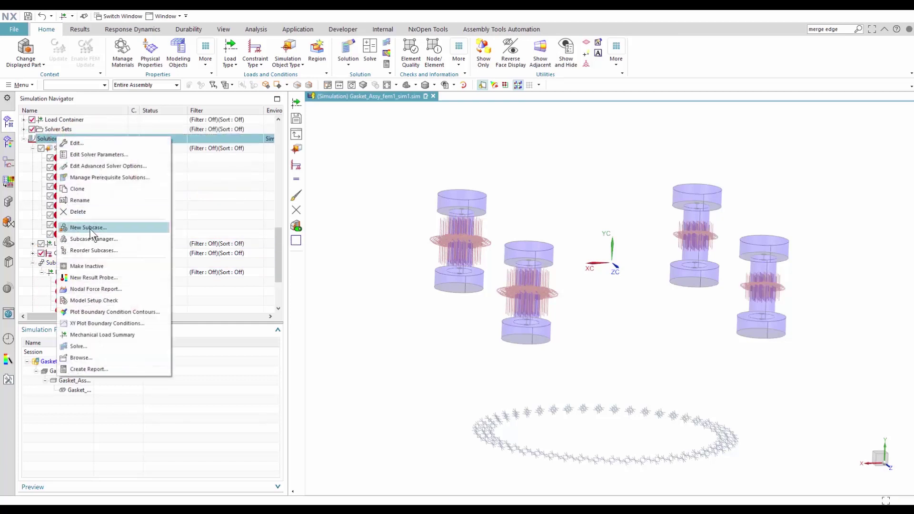
Step: Create a nonlinear statics subcase with 10 increments
click(89, 228)
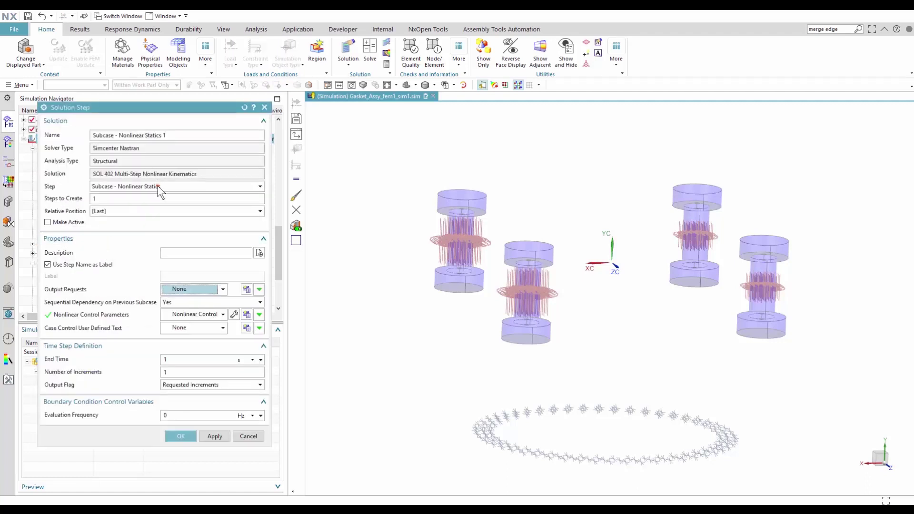
click(158, 186)
click(158, 186)
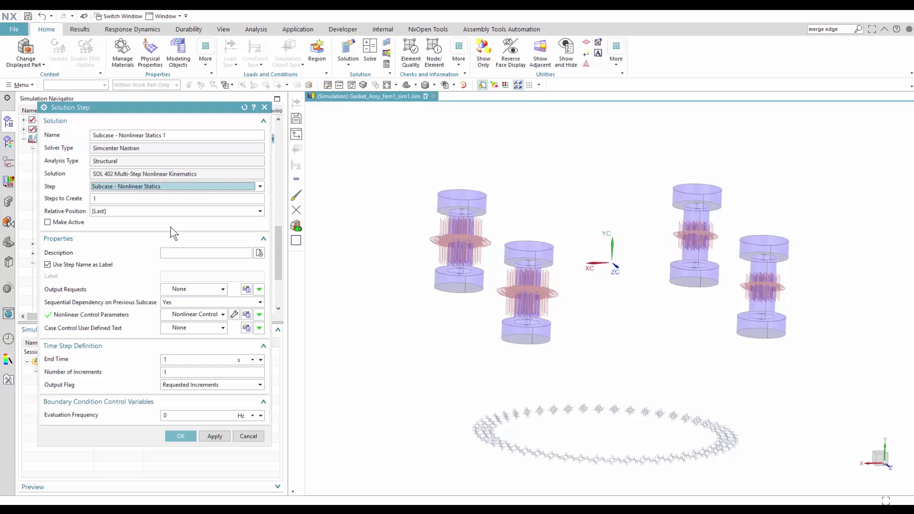
click(189, 372)
text(0)
click(169, 435)
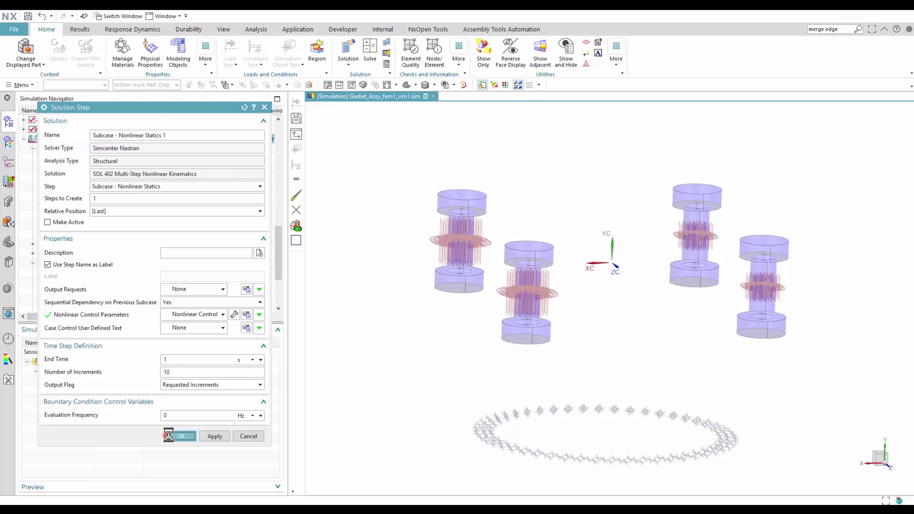
Step: Apply a 3000 kPa pressure load to the tube's inner bore faces
right_click(70, 291)
click(105, 315)
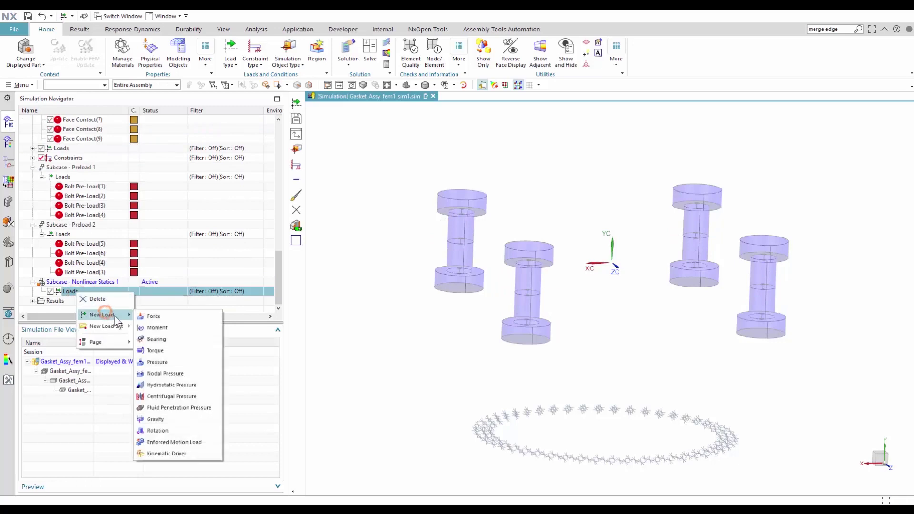
click(165, 364)
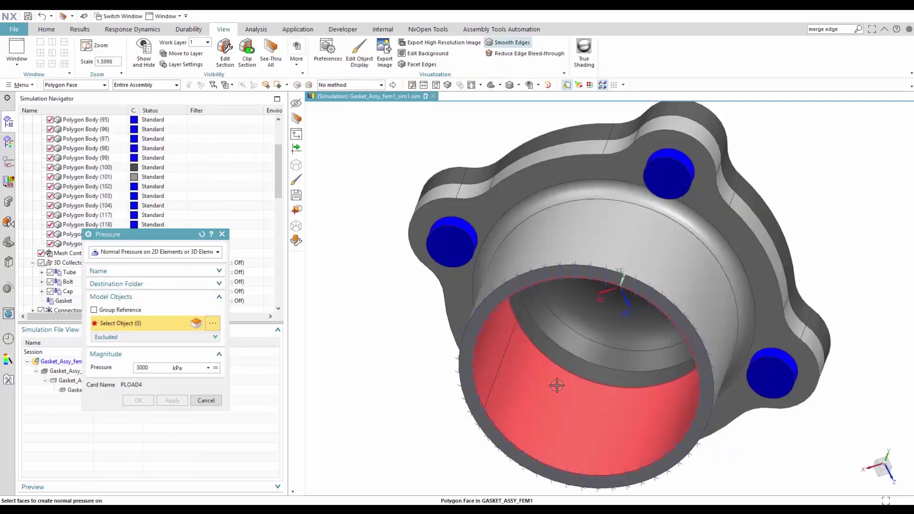
click(557, 386)
click(592, 323)
middle_drag(593, 328, 524, 296)
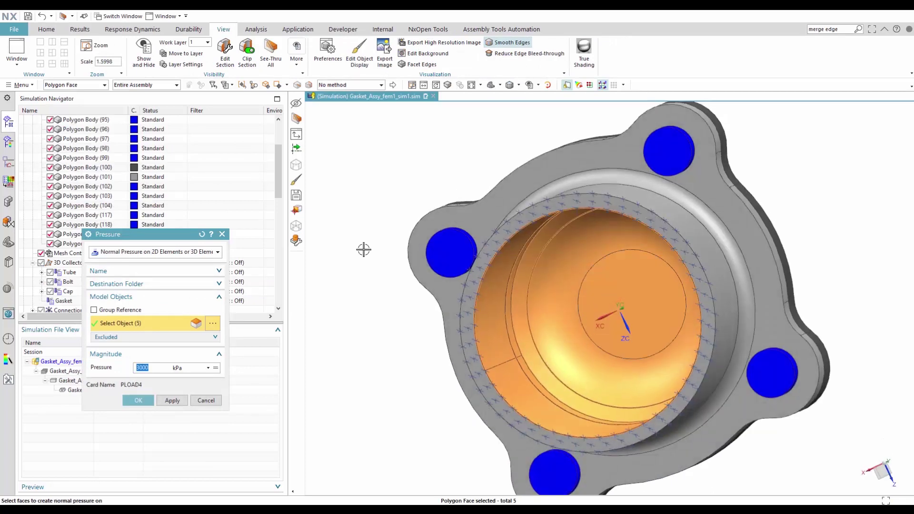
middle_click(381, 314)
middle_drag(388, 316, 531, 299)
click(53, 292)
right_click(54, 292)
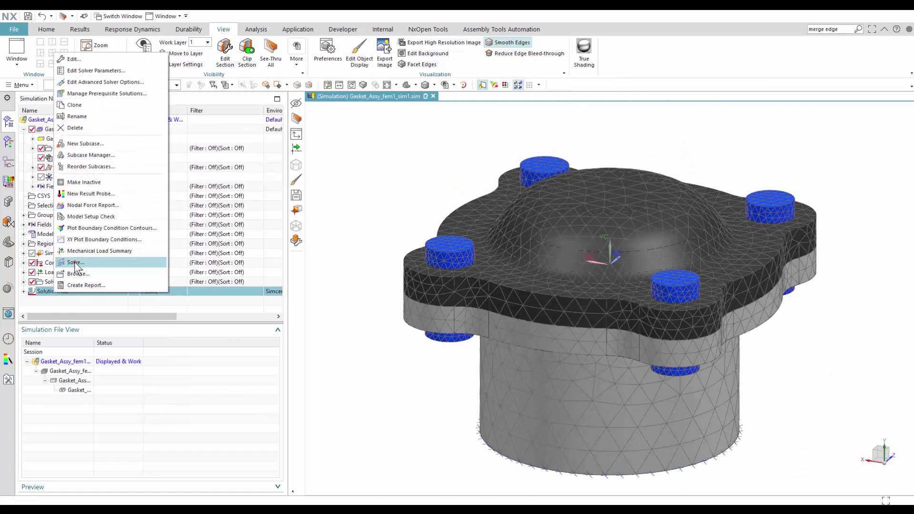
Step: Solve Solution 402 and review results peaking at 8356.53 N bolt force and 0.204 mm displacement
click(75, 262)
middle_click(103, 210)
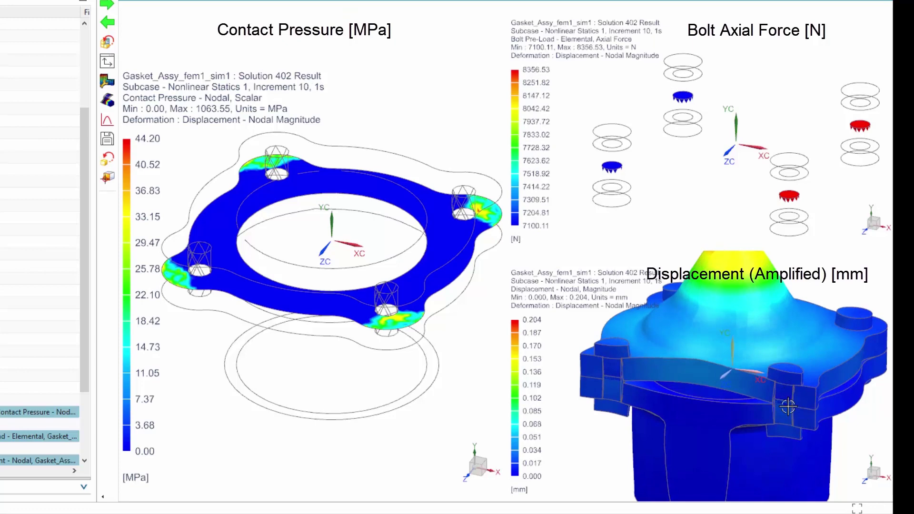
scroll(762, 419, up, 5)
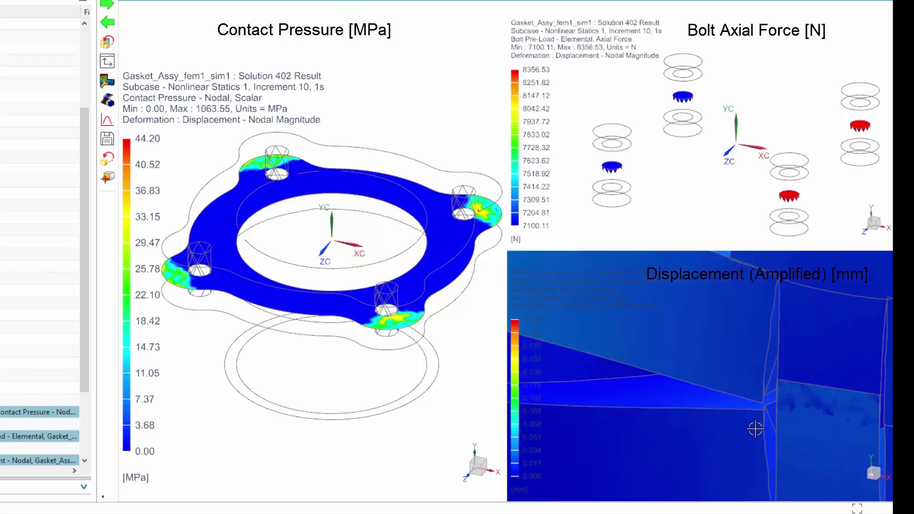
scroll(759, 414, down, 3)
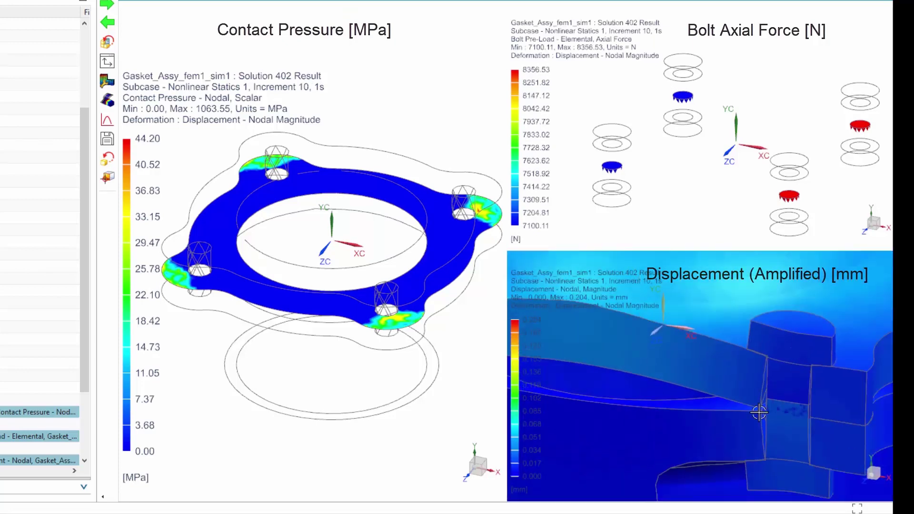
scroll(759, 413, down, 2)
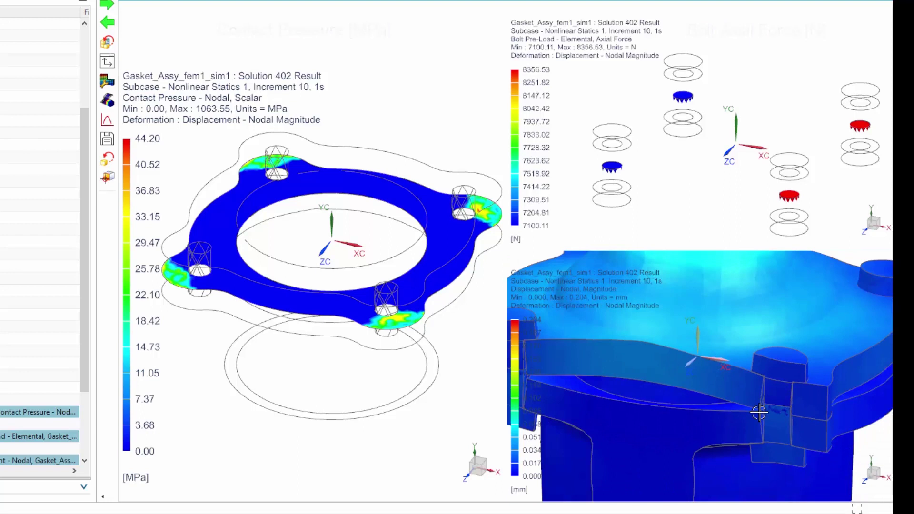